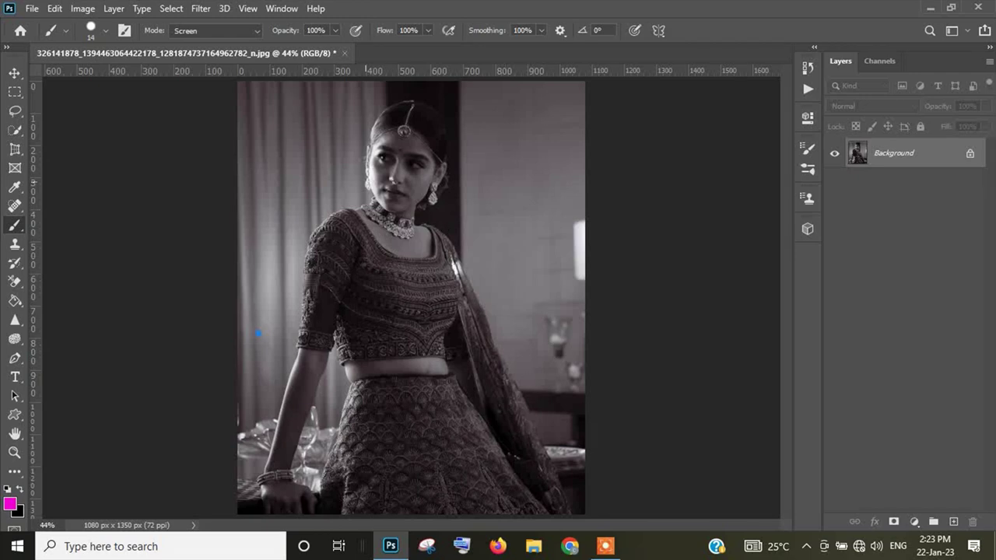
Draw a closed triangle path around the woman's torso with the Pen tool.
click(14, 358)
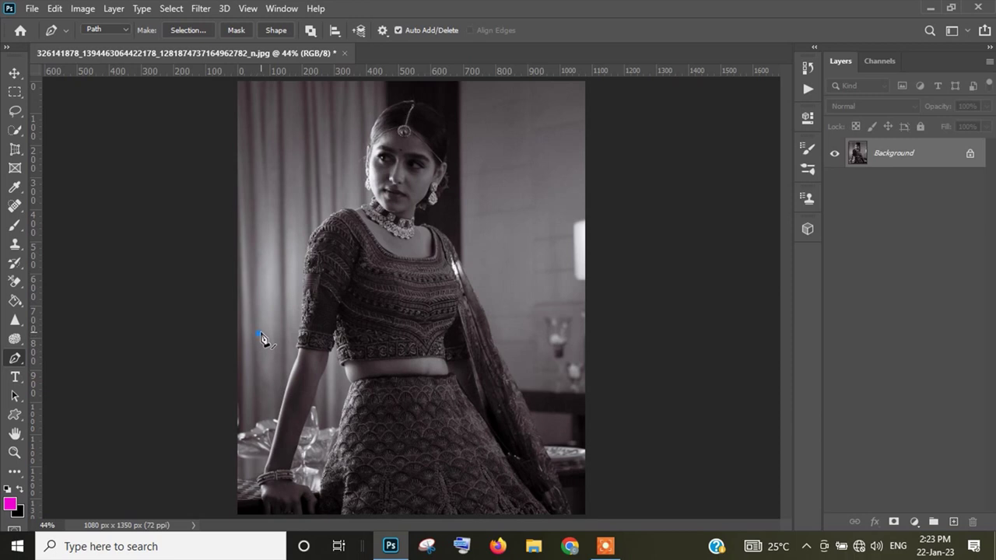
click(489, 185)
click(490, 405)
click(258, 335)
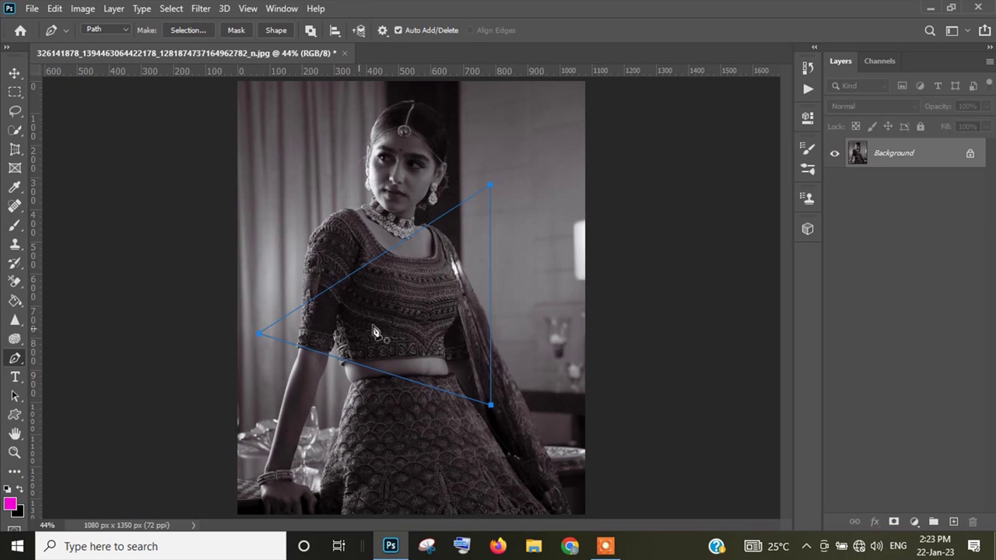
click(490, 330)
Stroke the triangle path with a magenta brush on a new Layer 1.
click(953, 521)
click(352, 275)
right_click(352, 277)
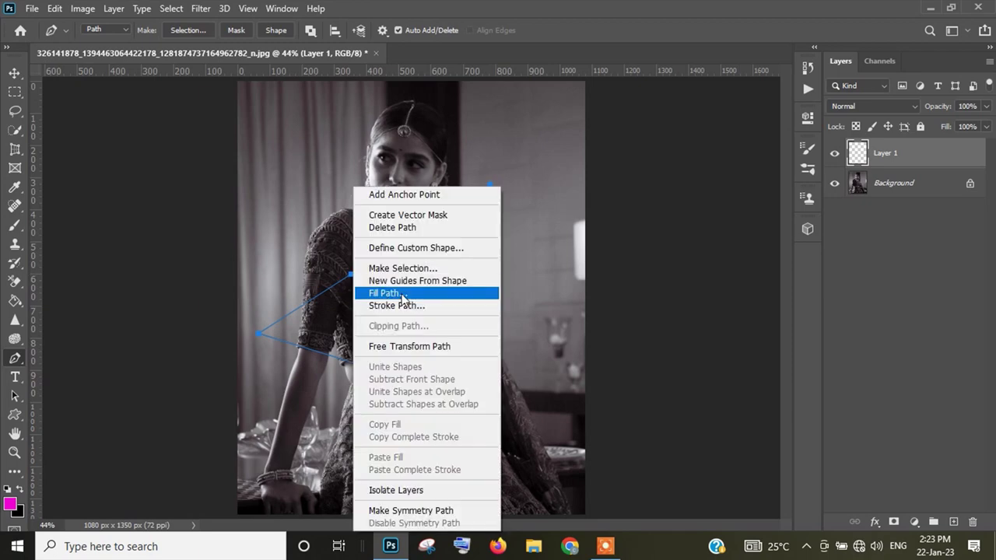
click(403, 305)
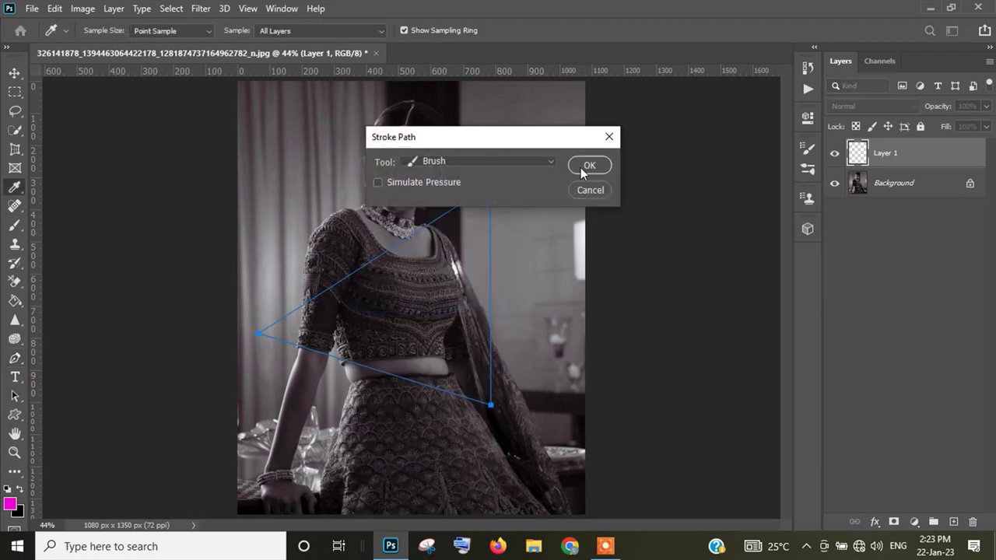
click(585, 166)
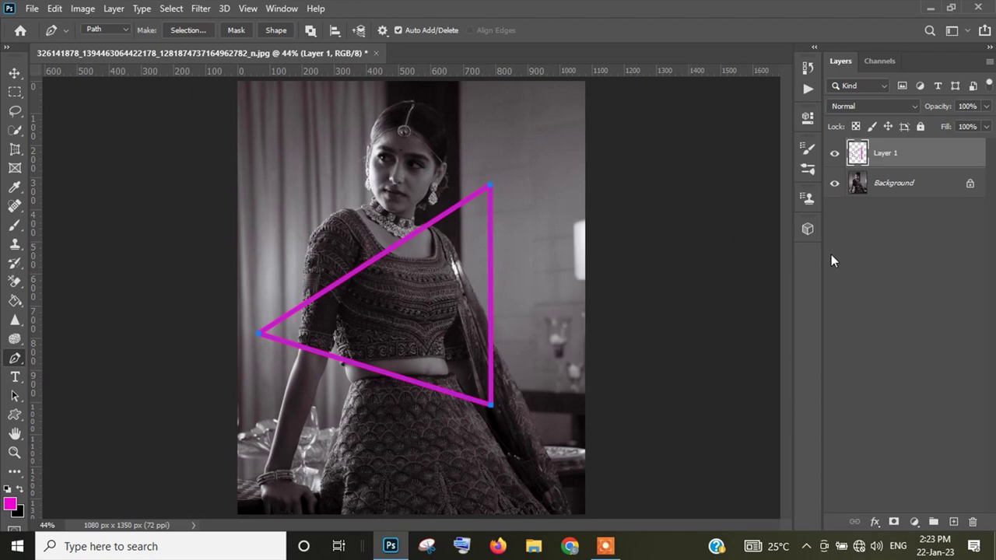
click(874, 252)
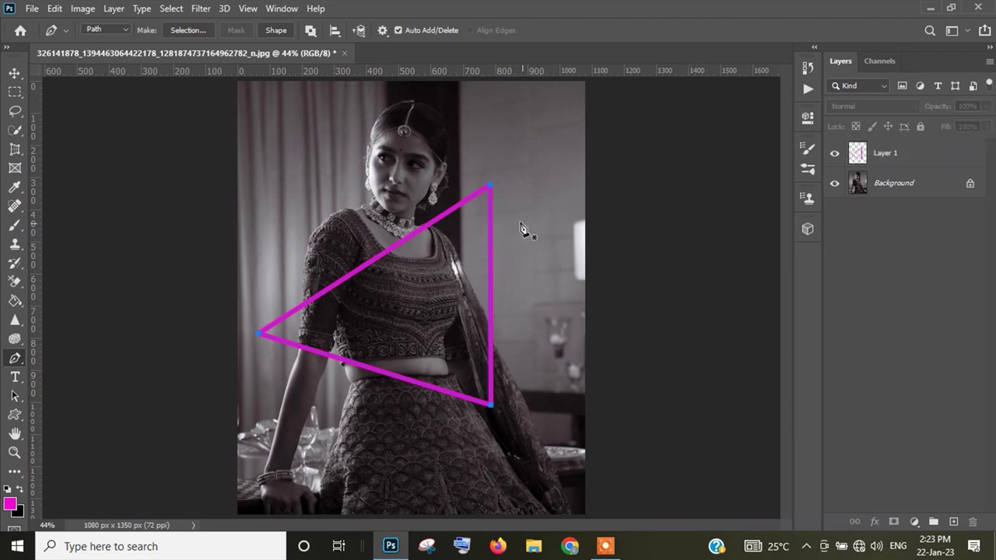
click(14, 73)
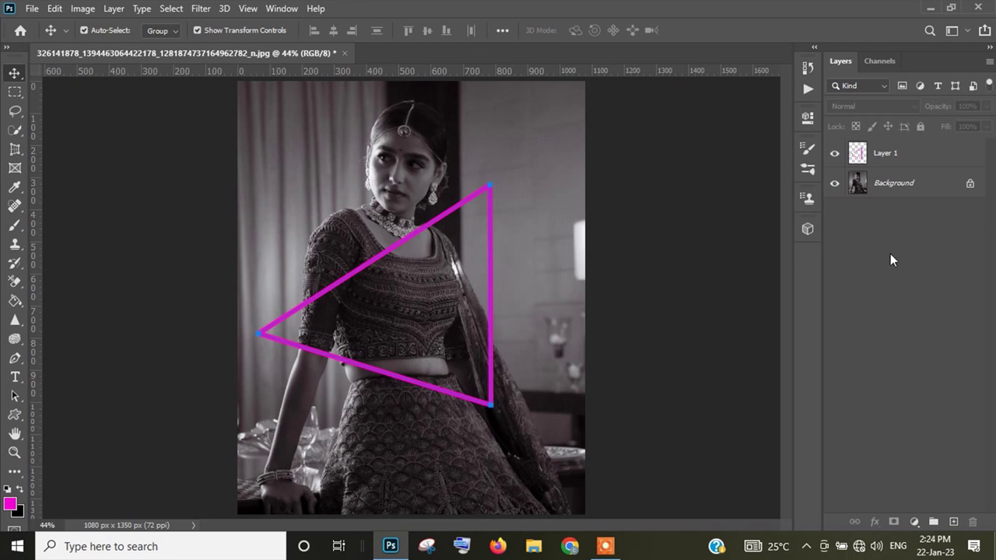
Hide Layer 1 and make Background active with the Quick Selection tool.
click(834, 155)
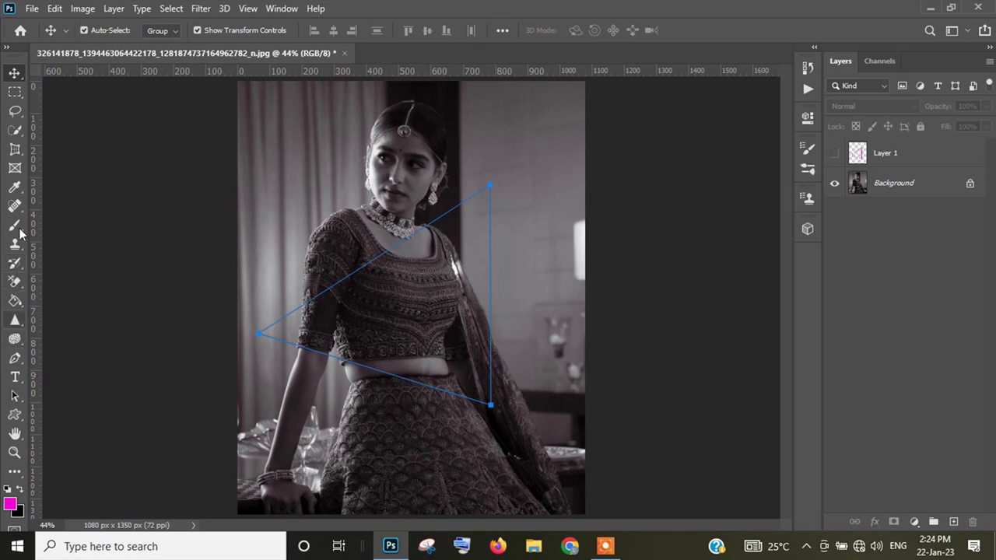
click(15, 130)
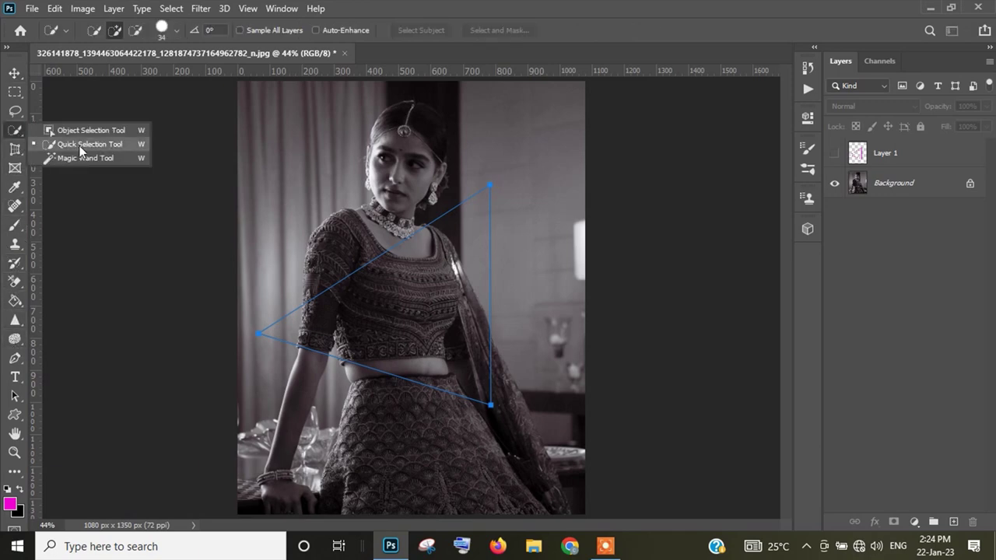
click(78, 141)
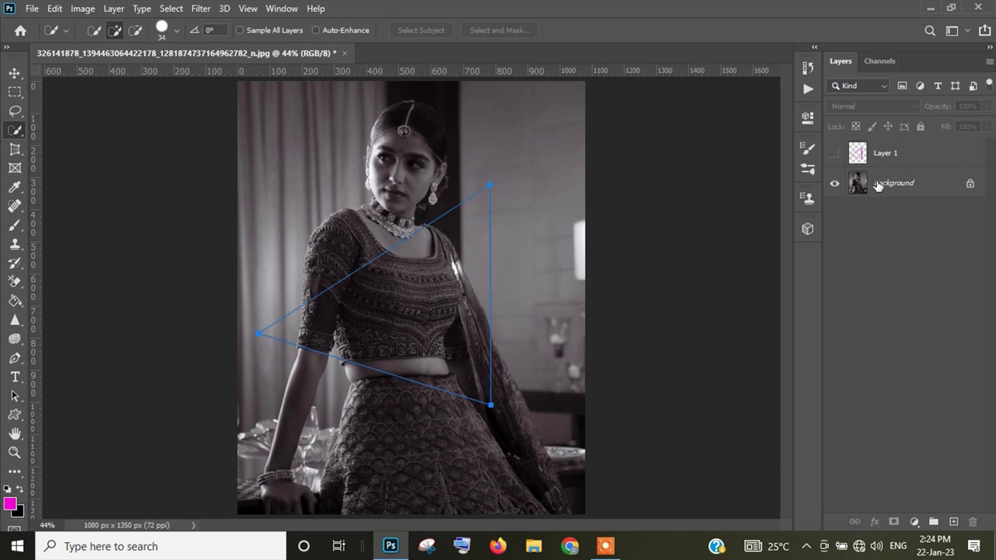
click(880, 185)
Select the neck and bodice minus the waist and copy it to Layer 2.
mouse_move(397, 208)
mouse_down()
mouse_move(361, 228)
mouse_move(318, 337)
mouse_move(311, 328)
mouse_move(400, 316)
mouse_move(436, 235)
mouse_move(447, 237)
mouse_up()
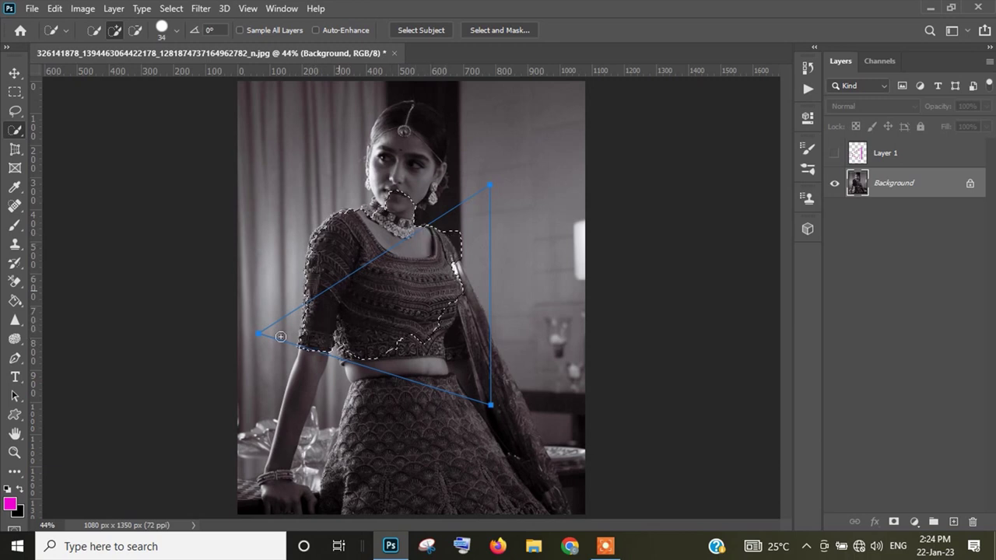
click(134, 30)
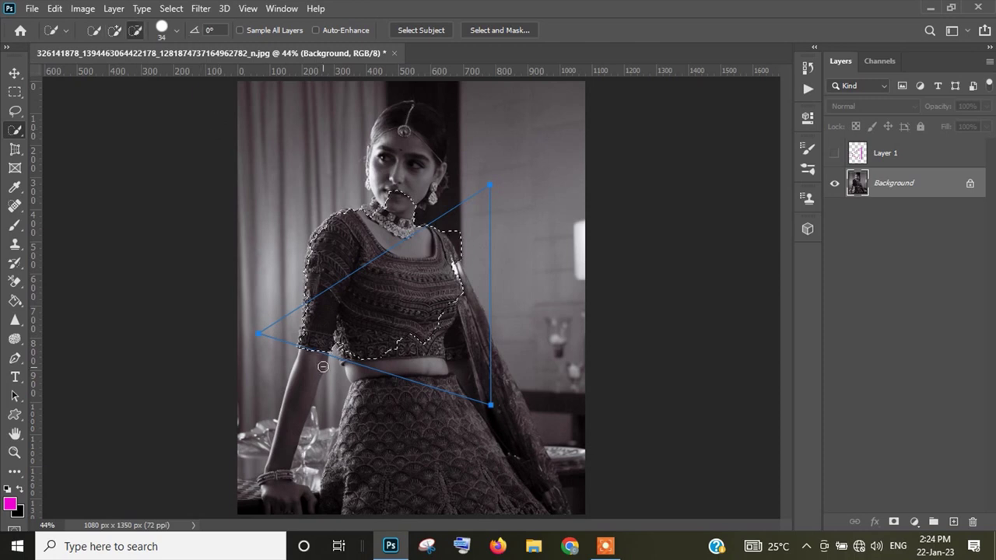
drag(366, 353, 476, 268)
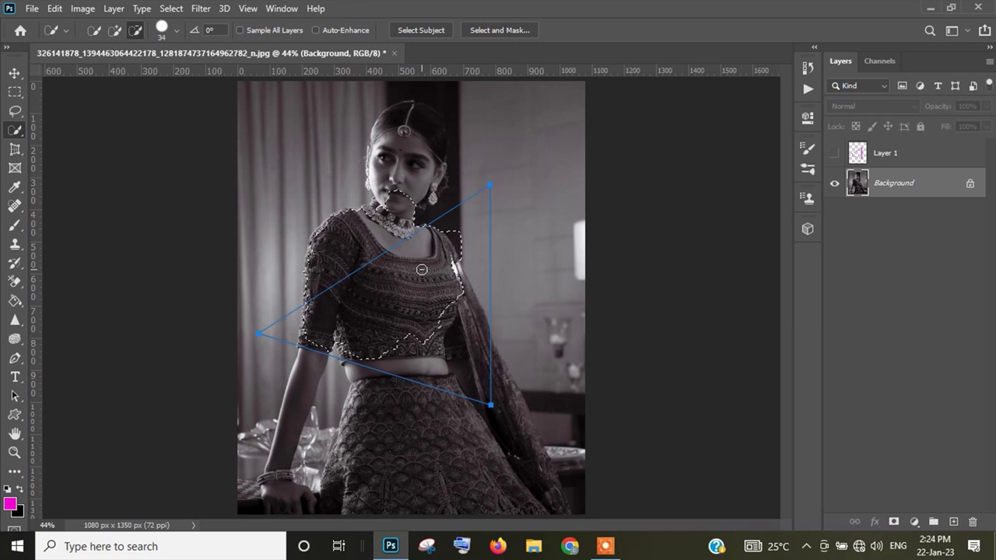
key(ctrl+shift+alt+n)
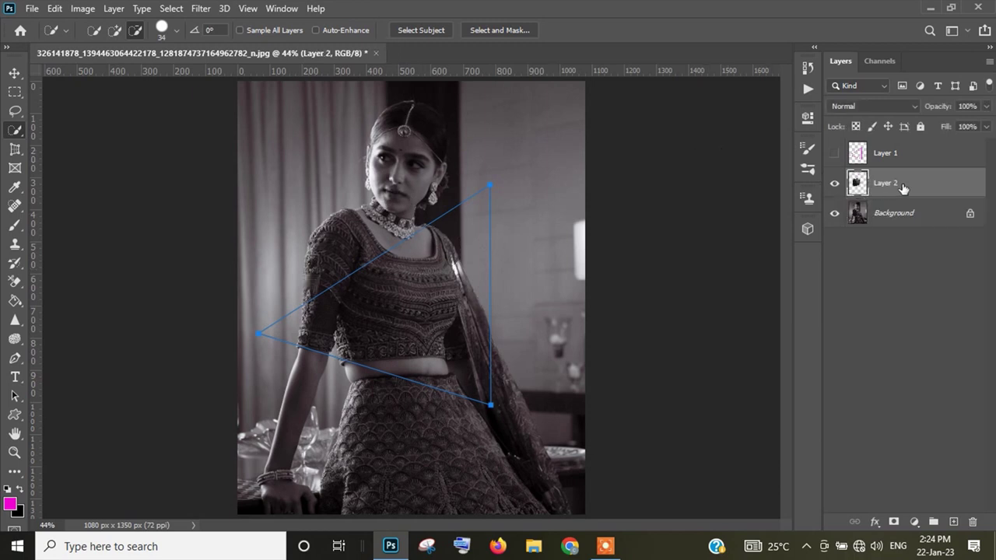
Move Layer 1 below Layer 2, show it again, and reposition the triangle.
drag(899, 154, 897, 187)
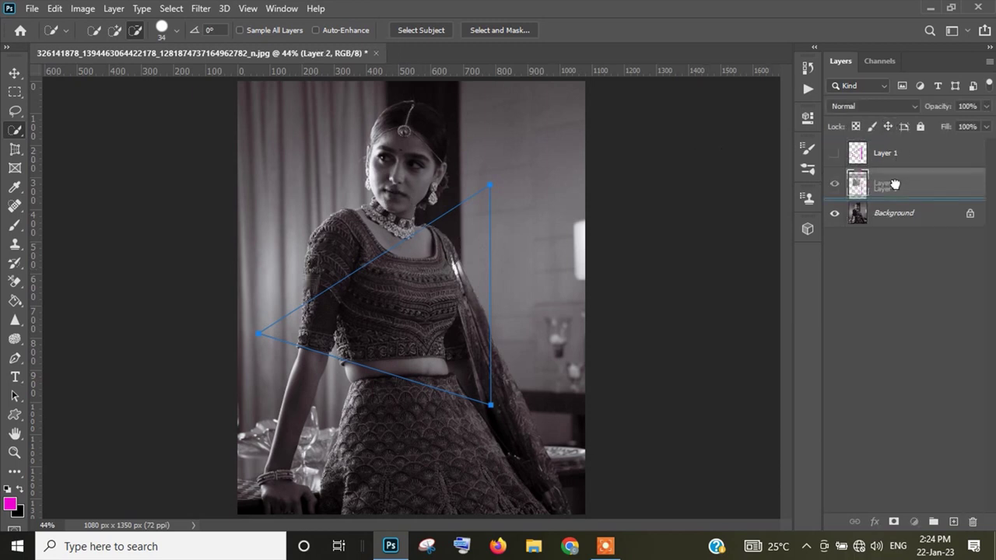
click(836, 183)
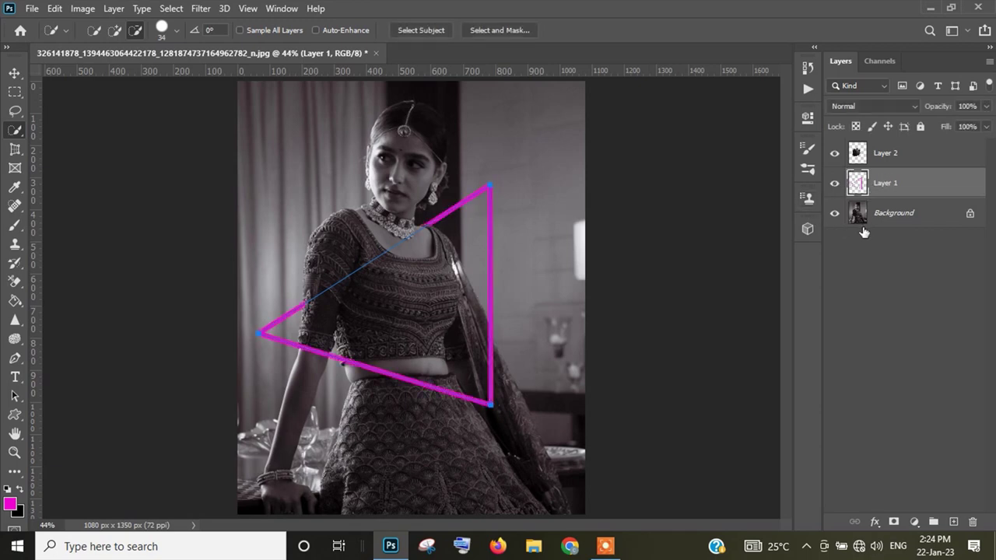
key(v)
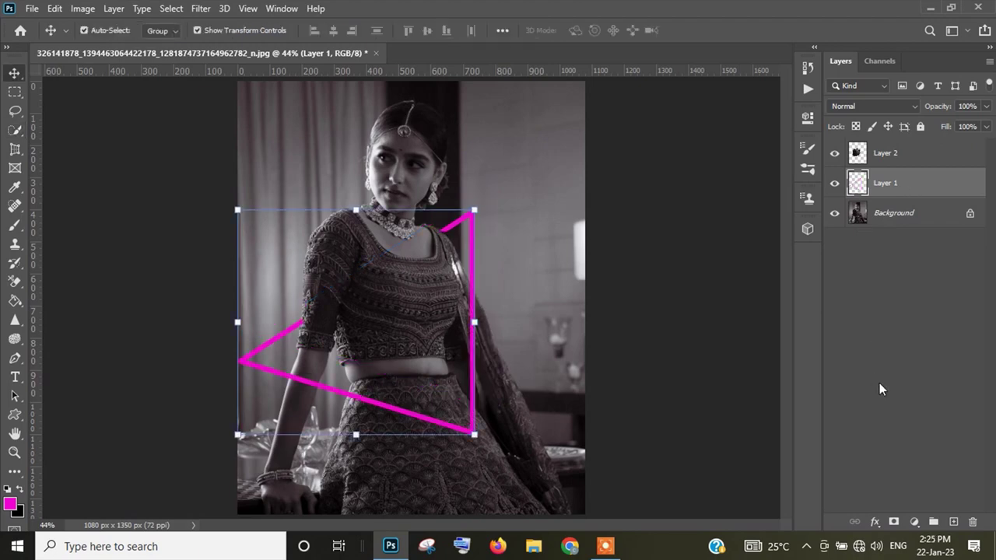
right_click(899, 184)
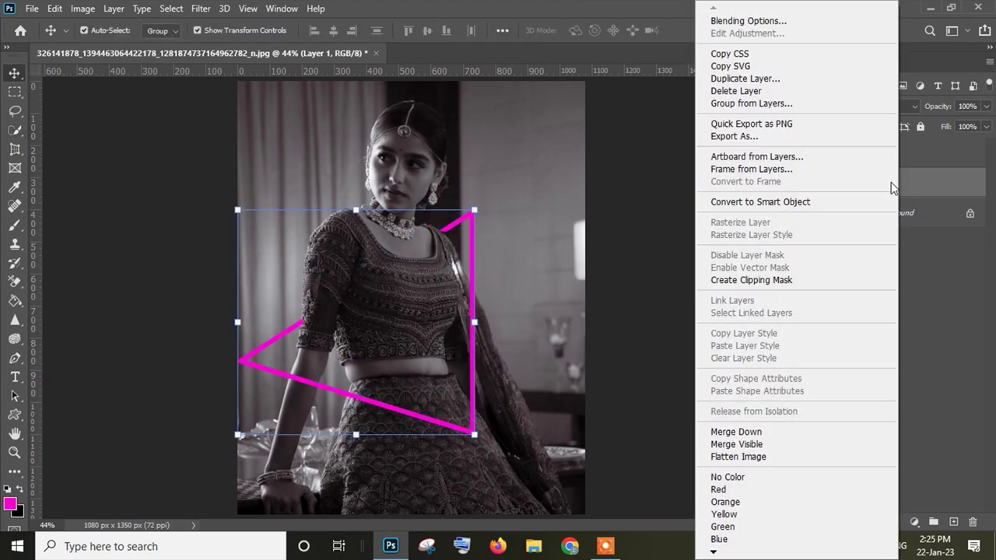
Give Layer 1 a magenta Color Overlay and an Inner Glow, adjusting the glow size.
click(773, 146)
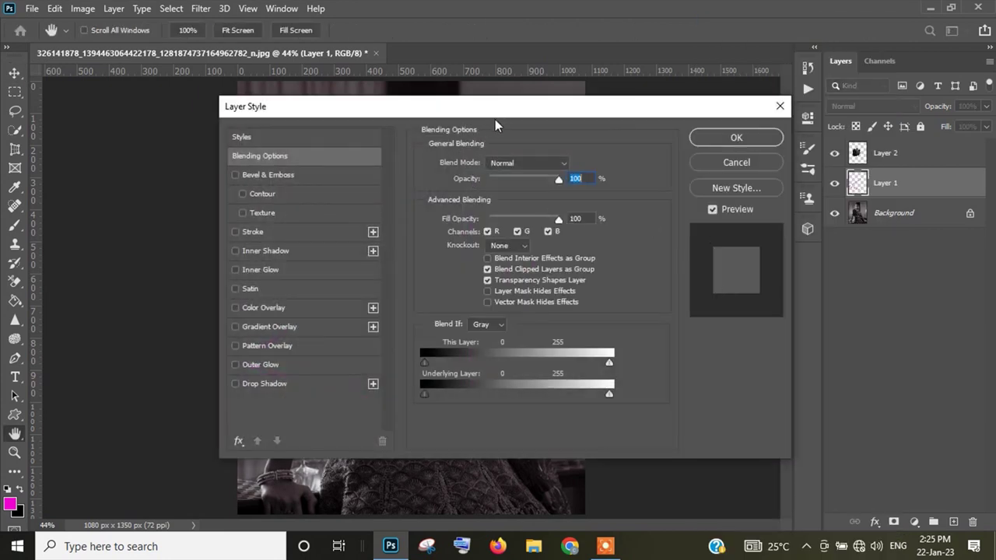
drag(495, 119, 666, 51)
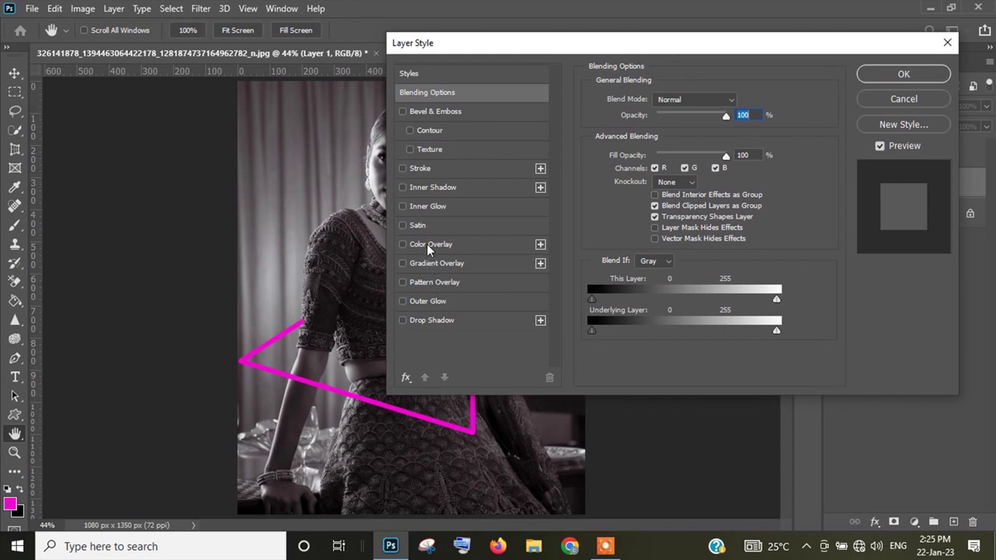
click(427, 244)
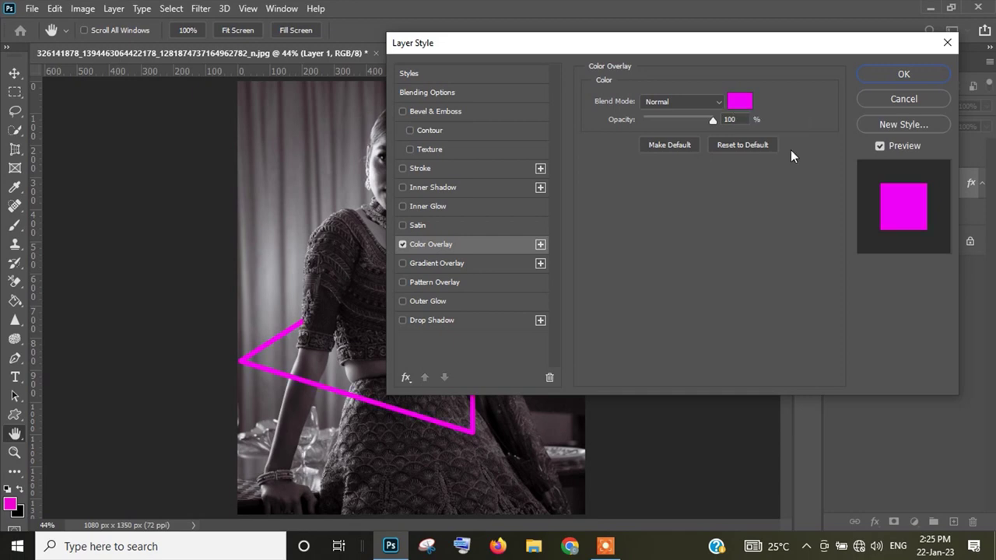
click(442, 209)
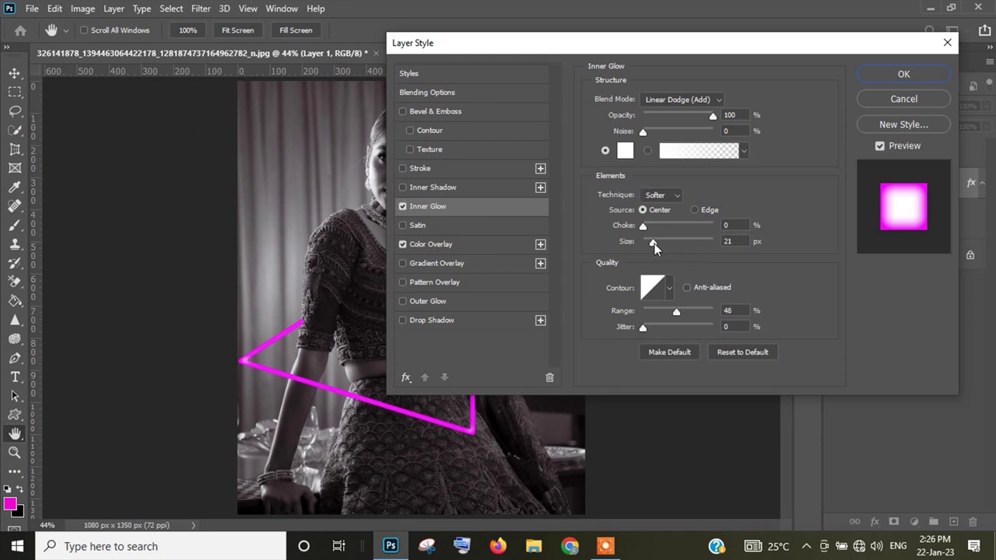
mouse_move(654, 244)
mouse_down()
mouse_move(668, 242)
mouse_move(649, 243)
mouse_up()
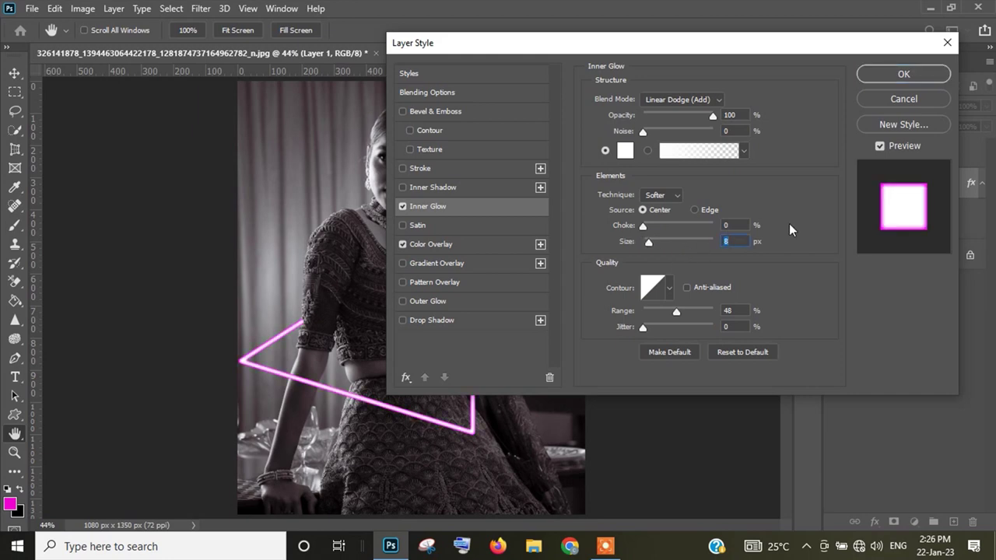
Add a 250 px Linear Dodge (Add) Outer Glow and a Drop Shadow, then apply.
click(436, 301)
click(731, 226)
text(250)
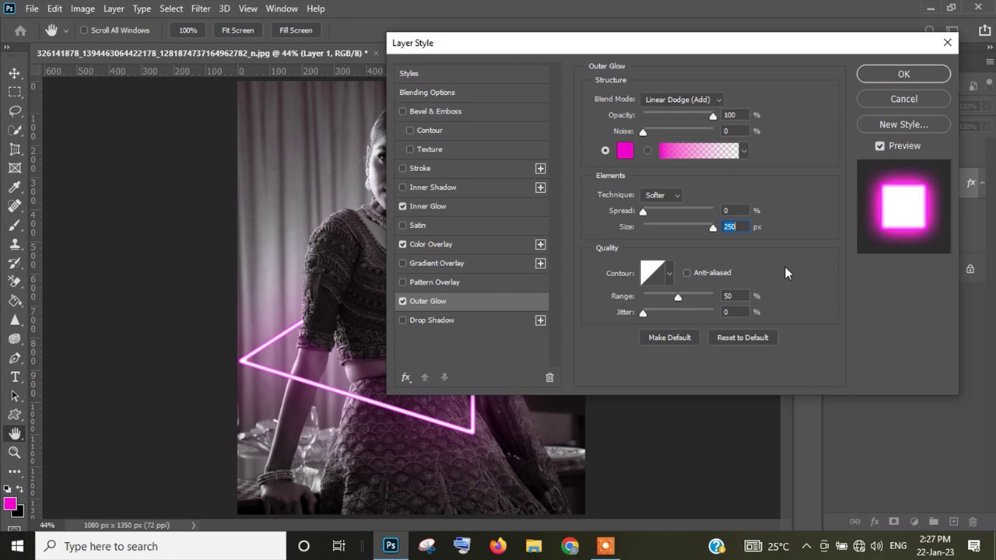
click(706, 99)
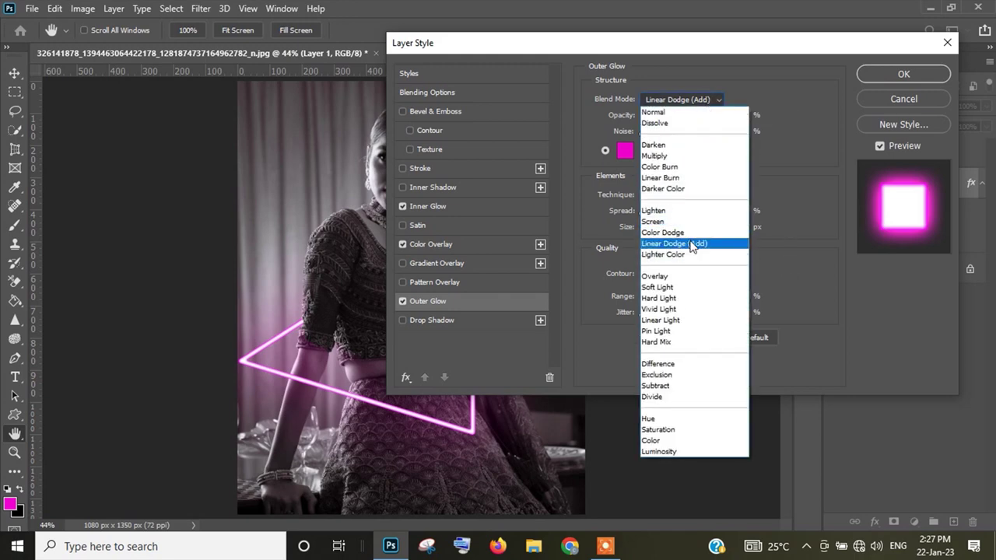
click(692, 244)
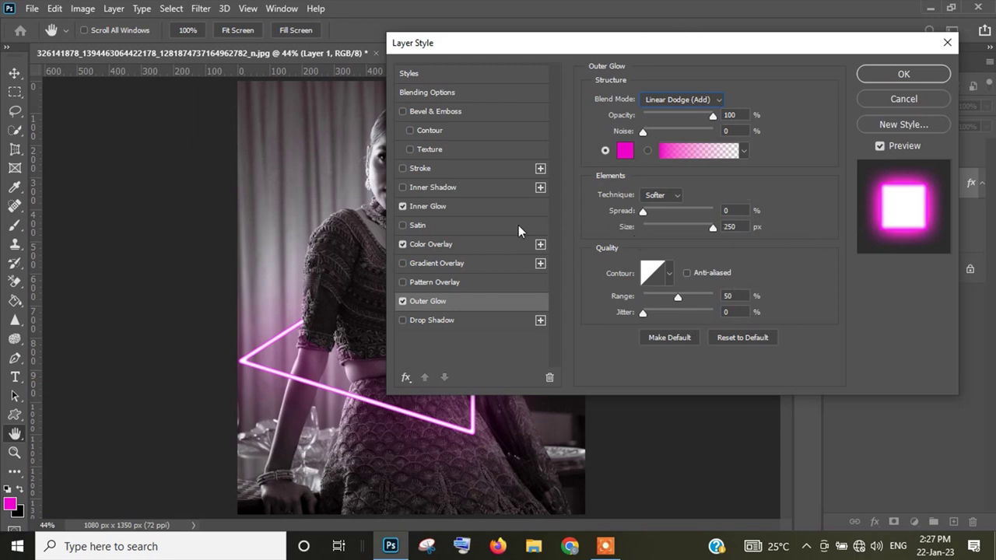
click(455, 321)
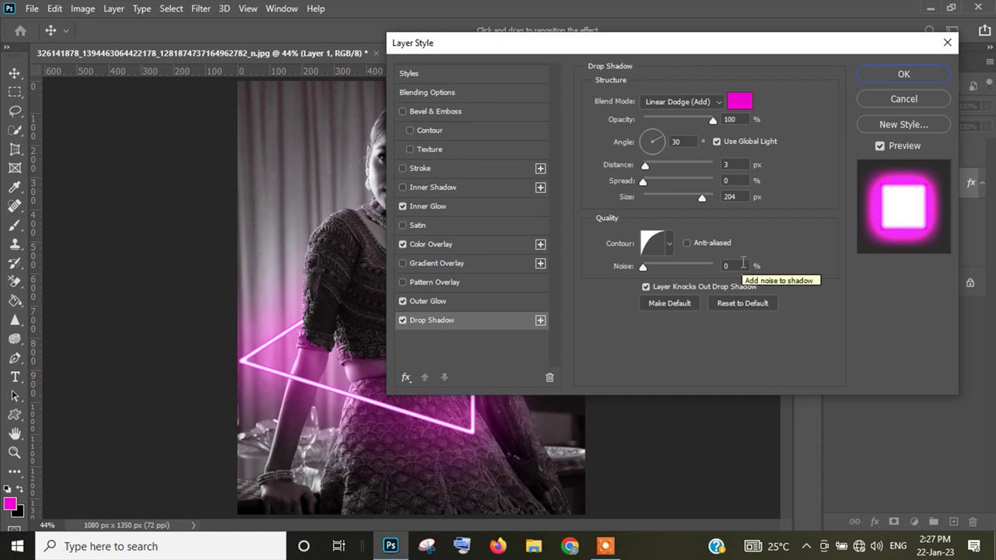
key(Return)
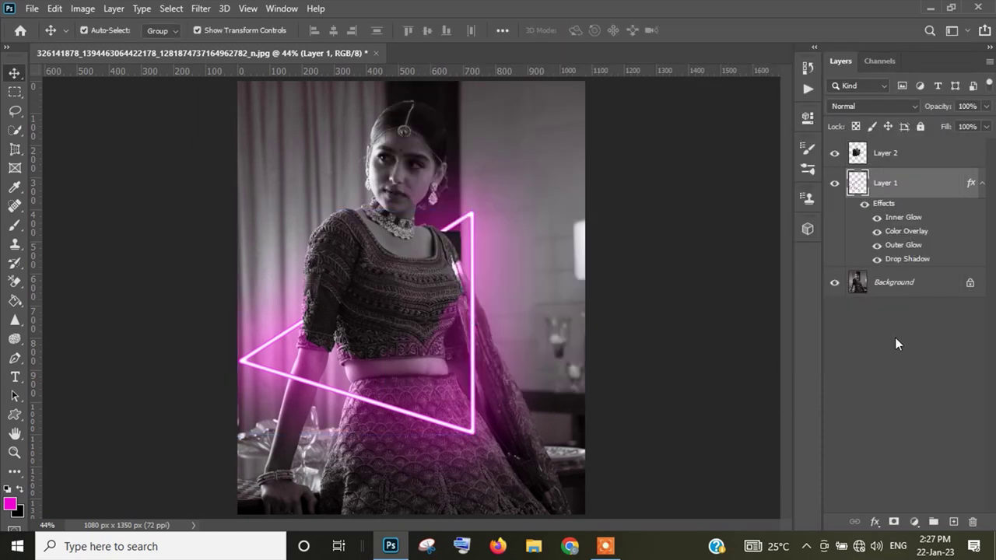
Create a new Layer 3 and trace the triangle with a closed Pen path.
click(895, 339)
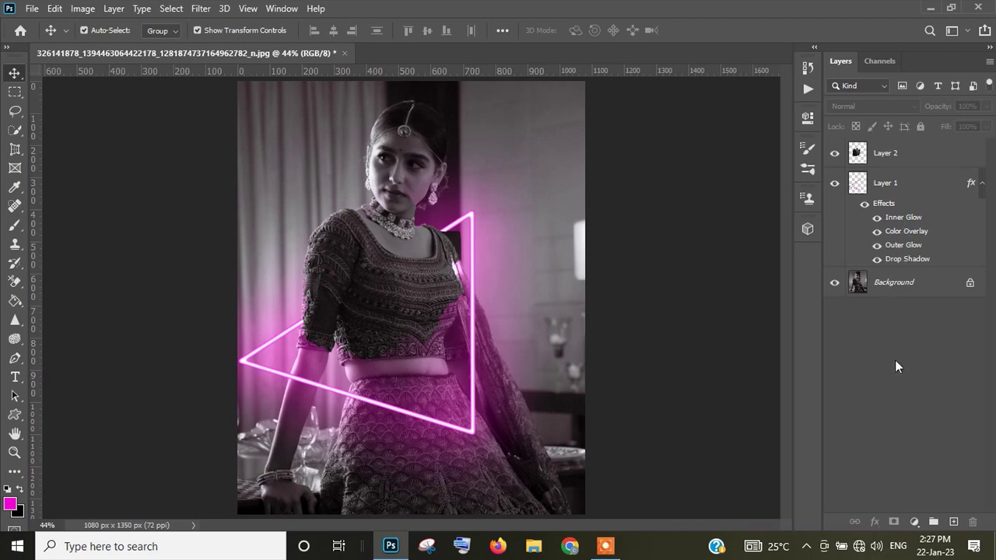
click(955, 522)
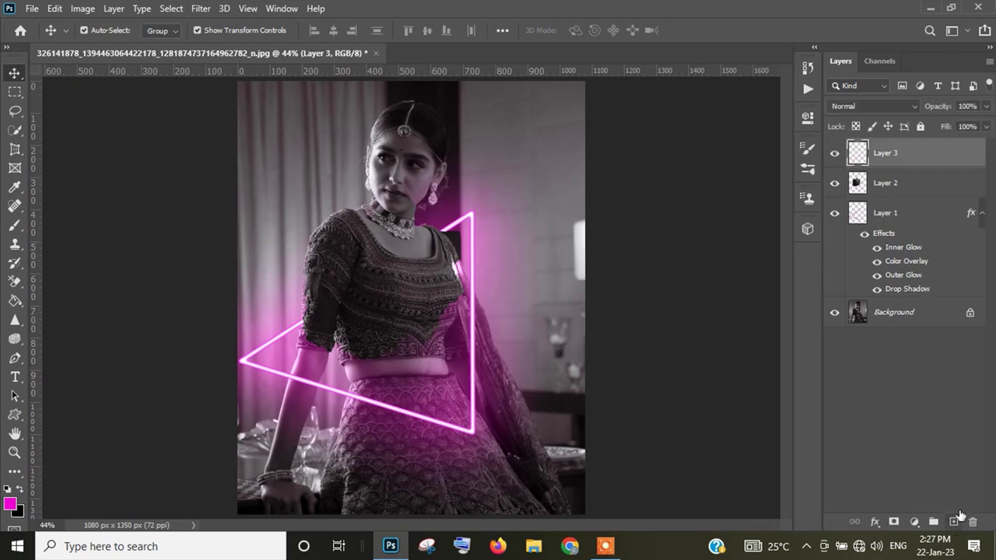
click(981, 213)
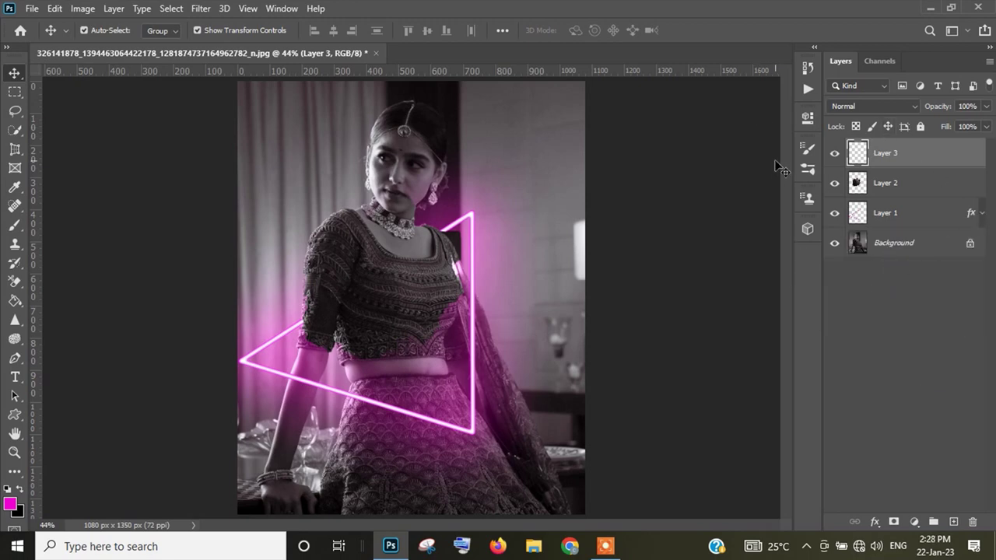
key(b)
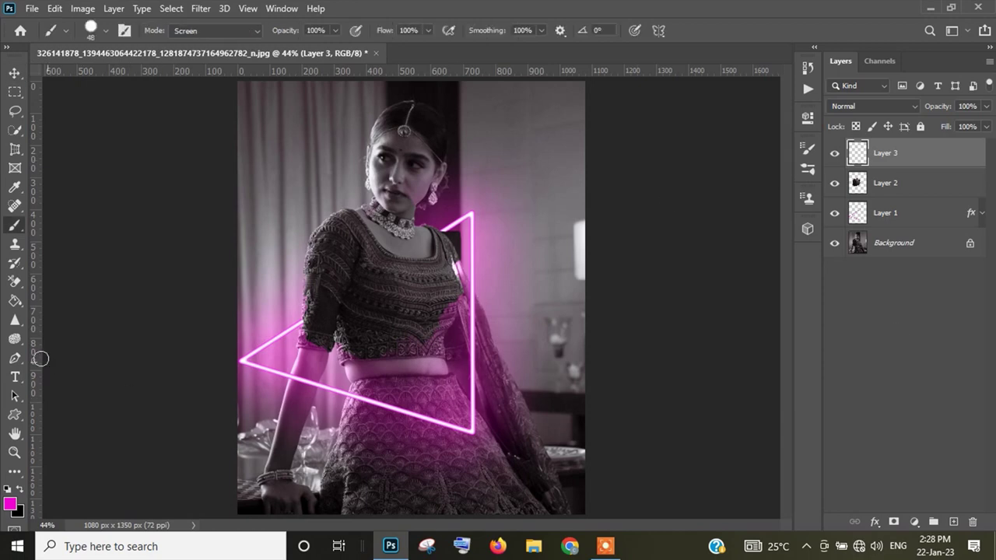
click(15, 358)
click(242, 362)
click(470, 214)
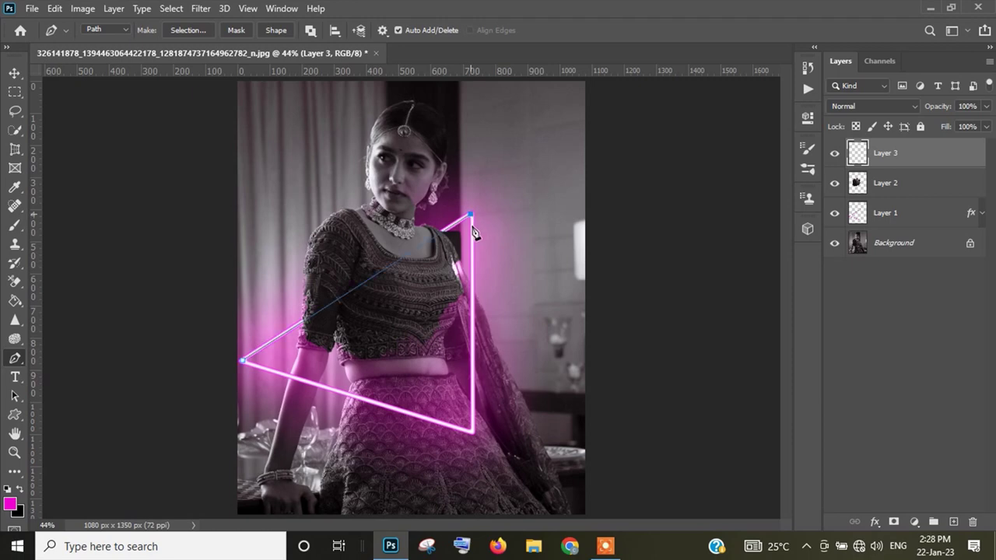
click(471, 432)
click(243, 363)
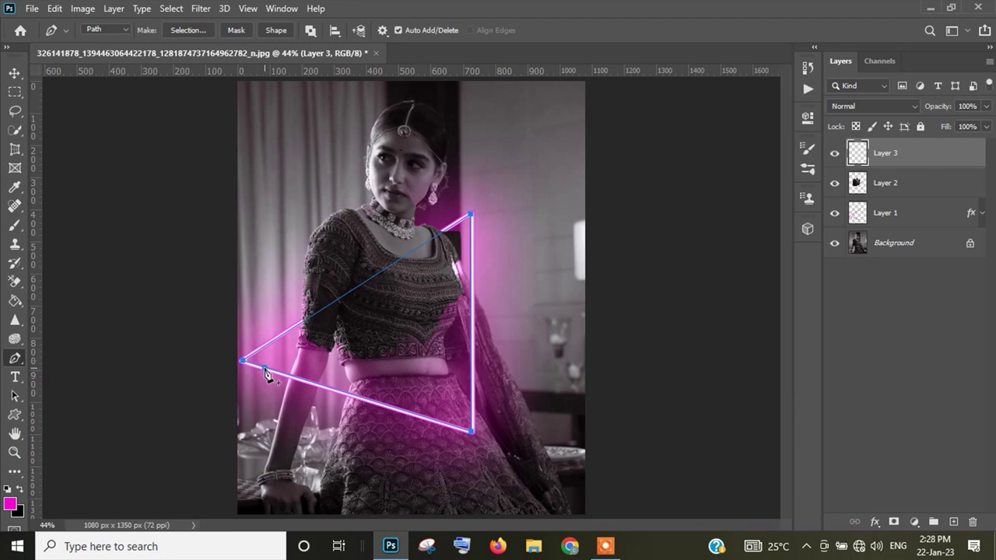
Stroke the triangle path with the magenta brush and move Layer 3, then undo.
right_click(265, 375)
click(324, 142)
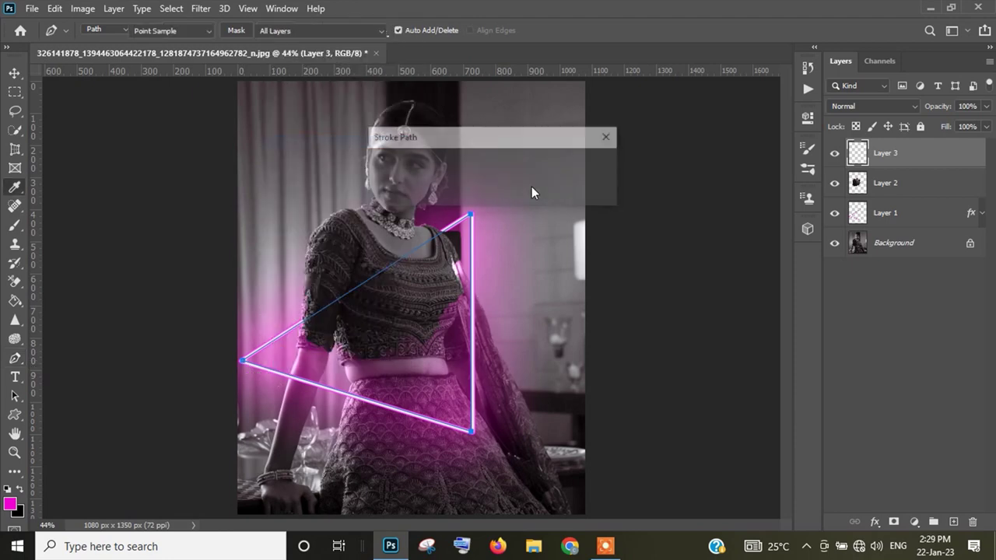
click(578, 165)
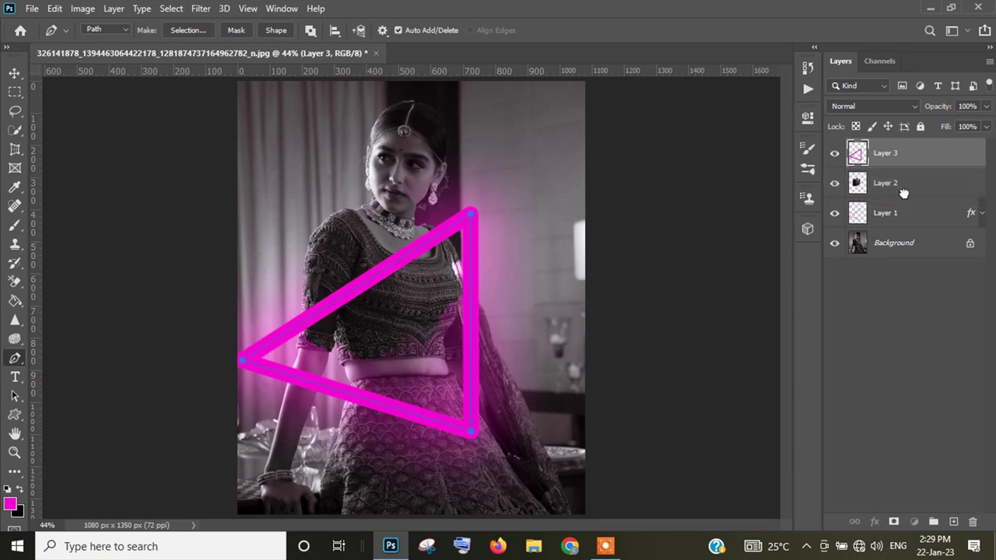
drag(914, 157, 901, 225)
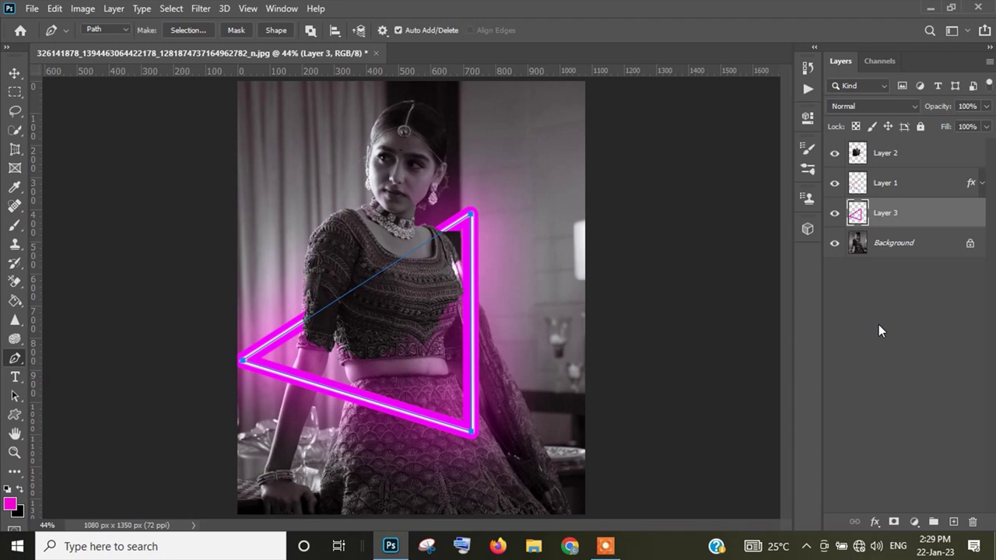
key(ctrl+z)
key(ctrl+z)
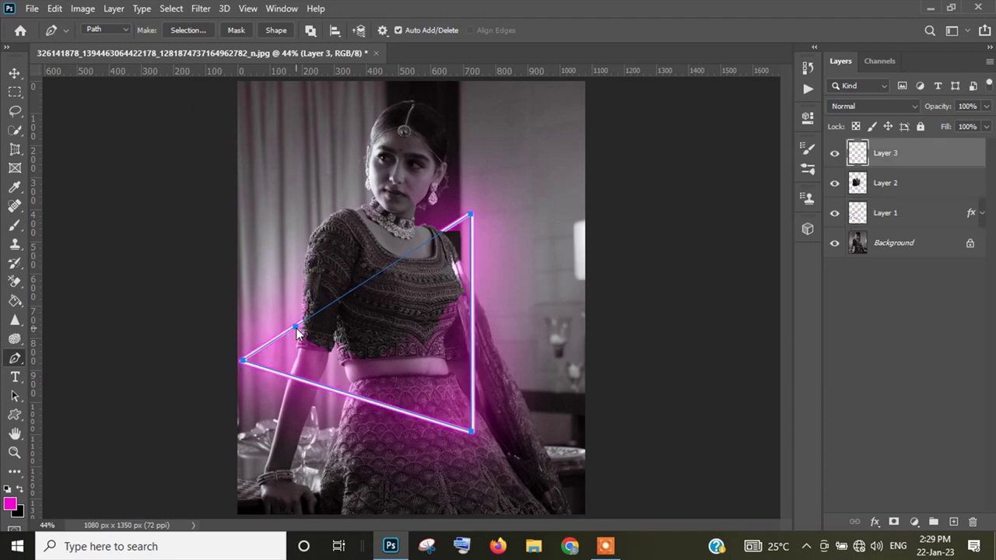
Re-stroke the triangle path on Layer 3 and stack it just beneath Layer 1.
right_click(296, 328)
click(350, 306)
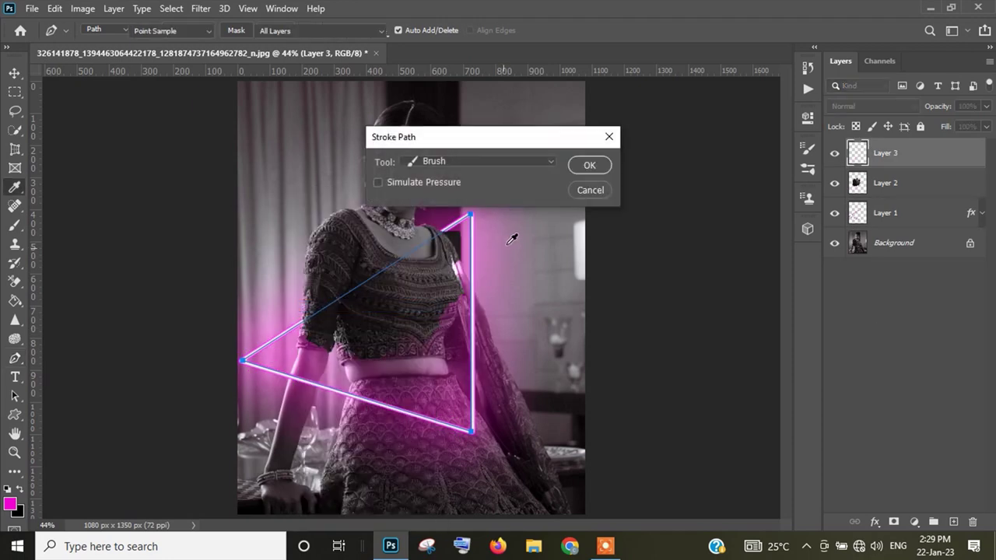
click(589, 167)
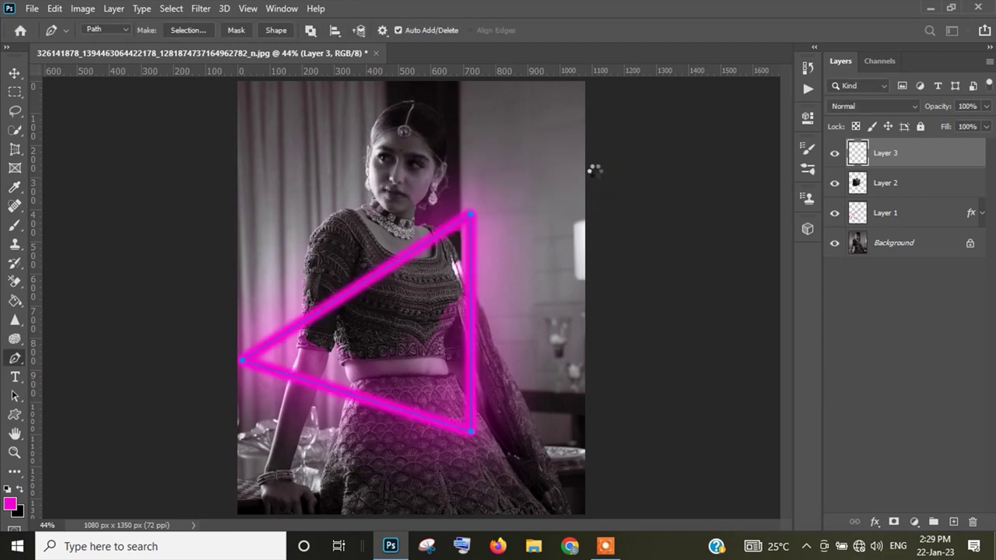
drag(923, 154, 918, 220)
click(884, 325)
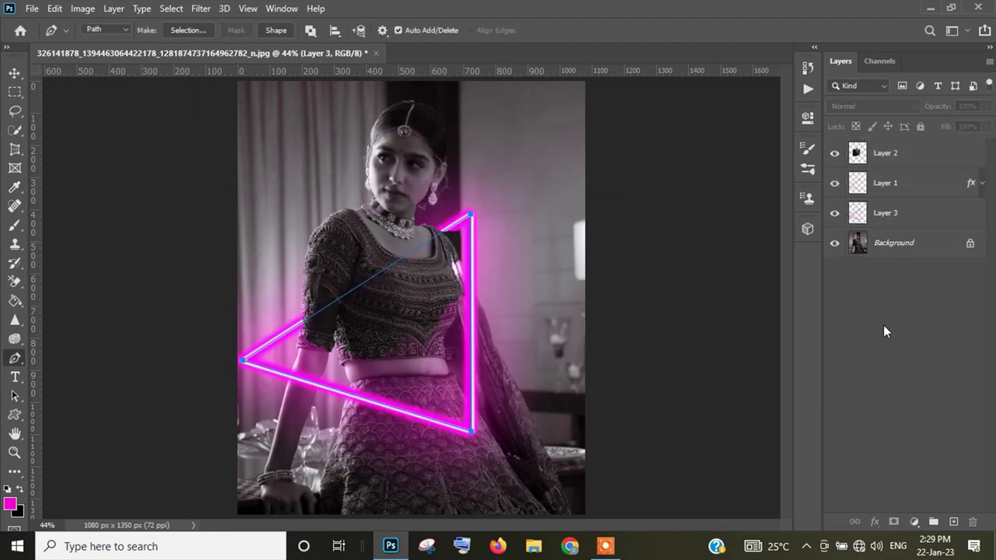
click(891, 214)
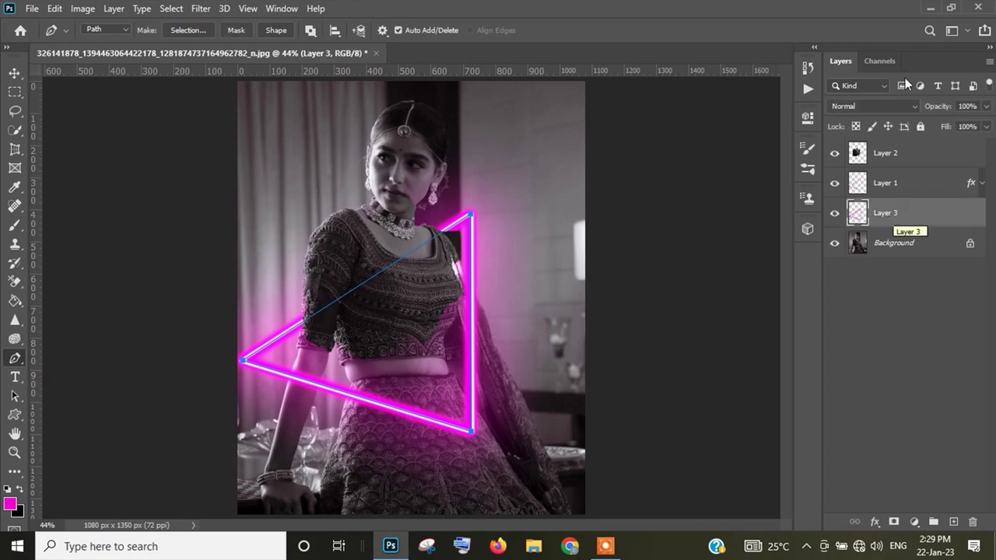
click(893, 106)
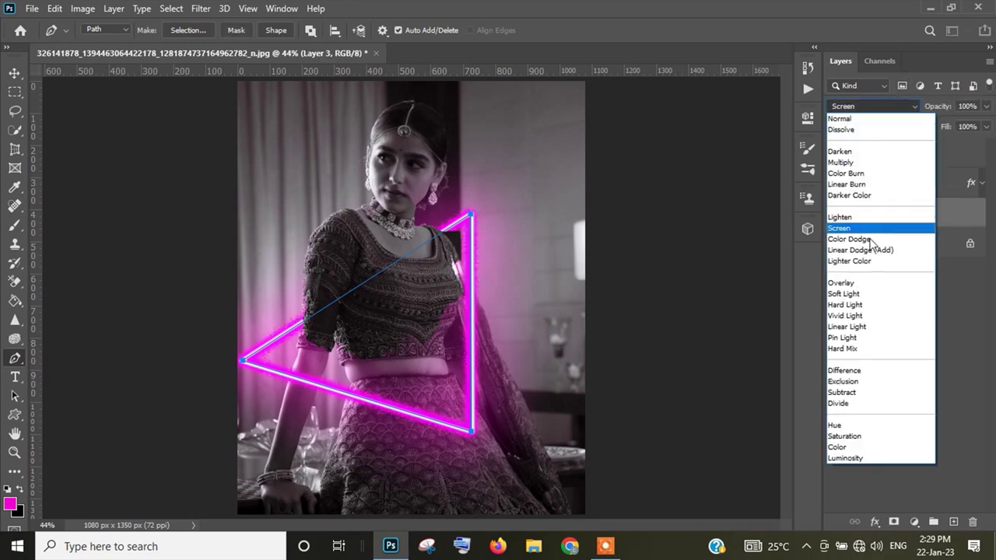
Set Layer 3 to Linear Dodge (Add) and add a Hue/Saturation adjustment layer.
click(866, 253)
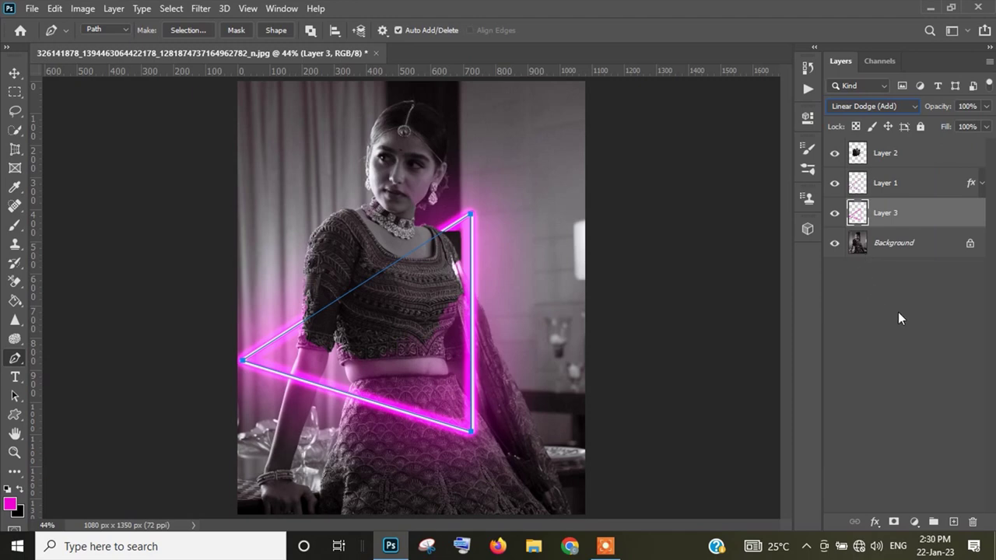
click(915, 522)
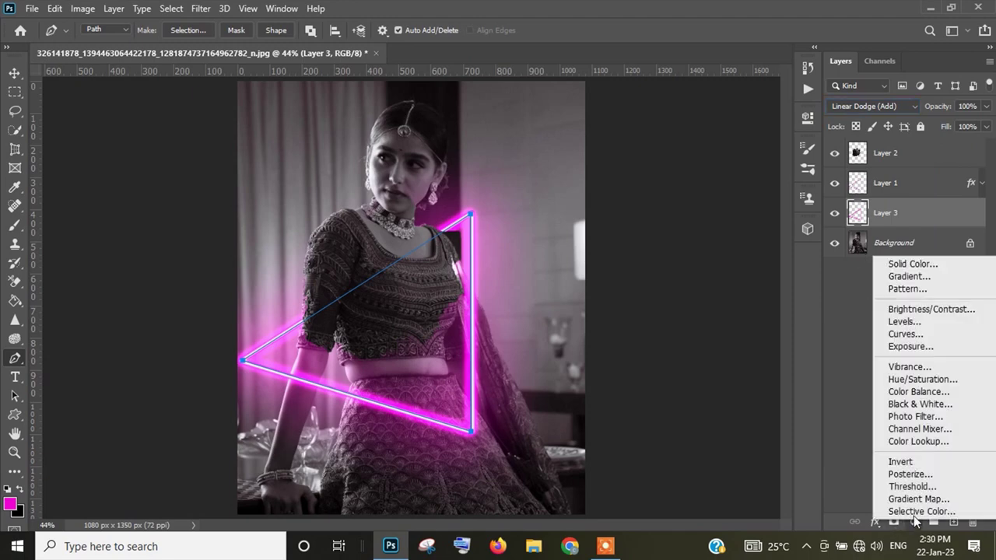
click(923, 381)
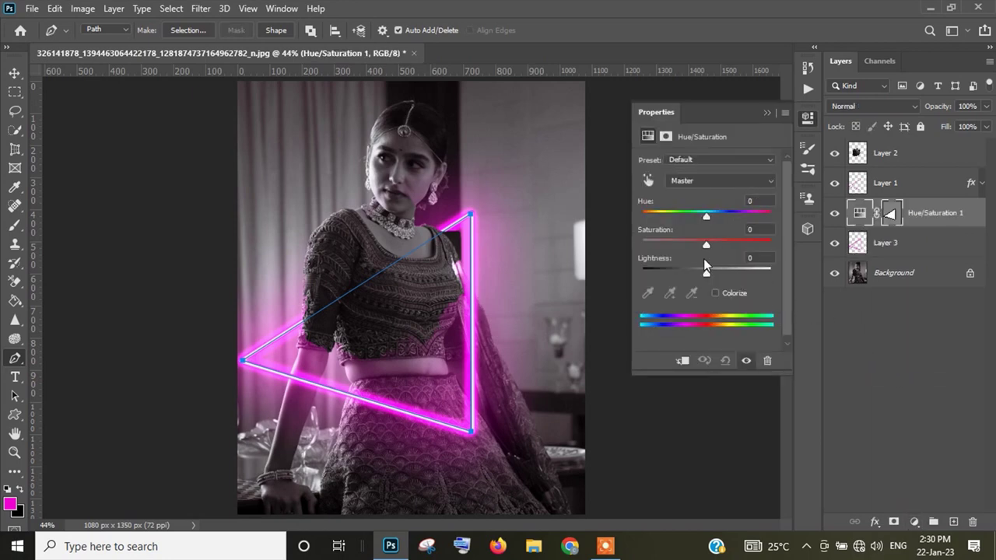
Try the saturation and hue sliders, then reselect the Hue/Saturation 1 layer.
drag(721, 246, 735, 247)
mouse_move(707, 214)
mouse_down()
mouse_move(750, 218)
mouse_move(715, 217)
mouse_up()
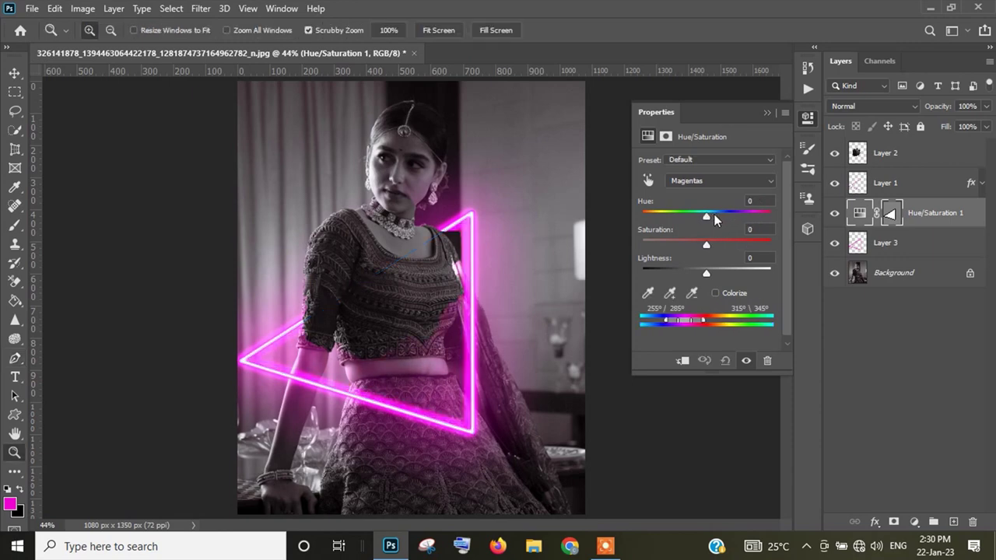
click(895, 392)
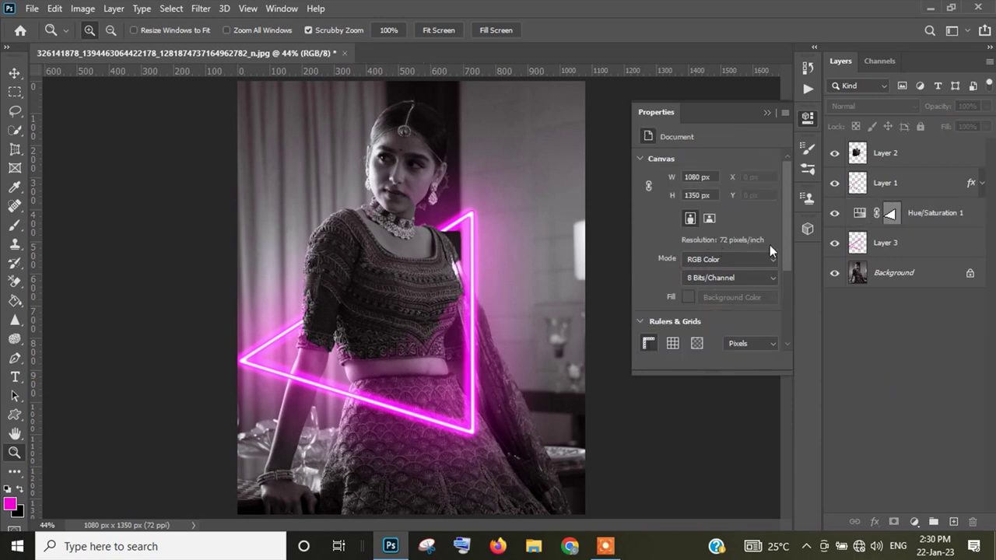
click(768, 114)
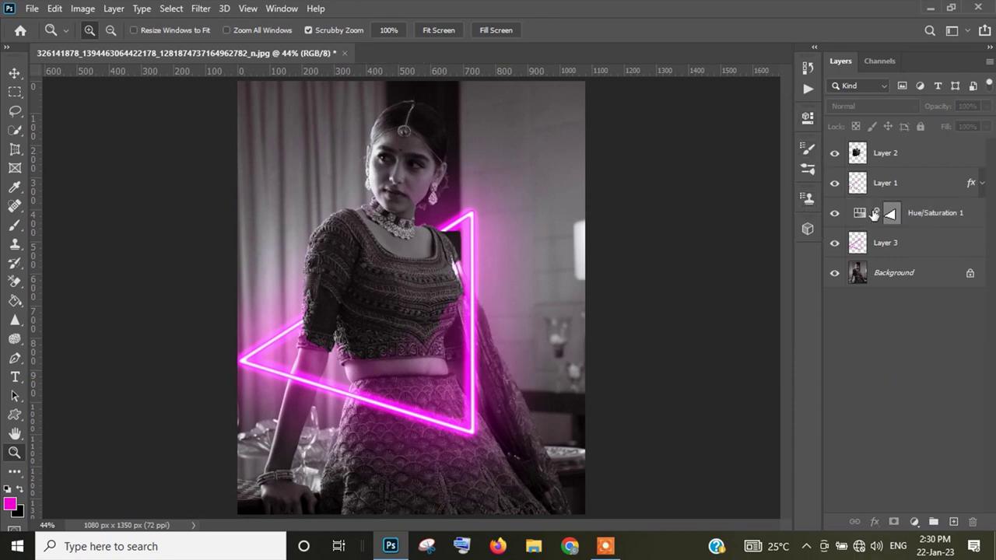
click(926, 216)
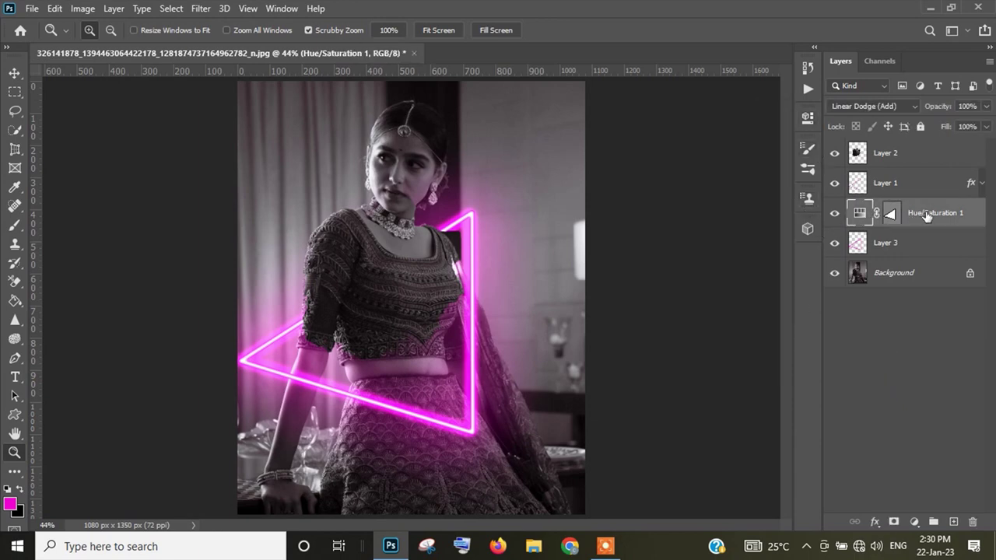
Put Hue/Saturation 1 at the top and experiment with hue and saturation values.
key(Delete)
key(ctrl+z)
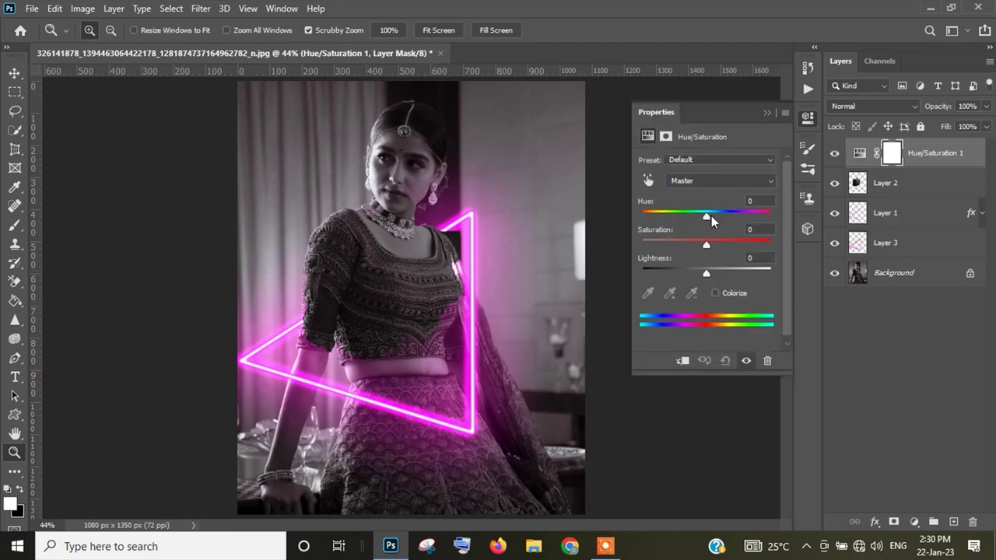
drag(707, 217, 749, 218)
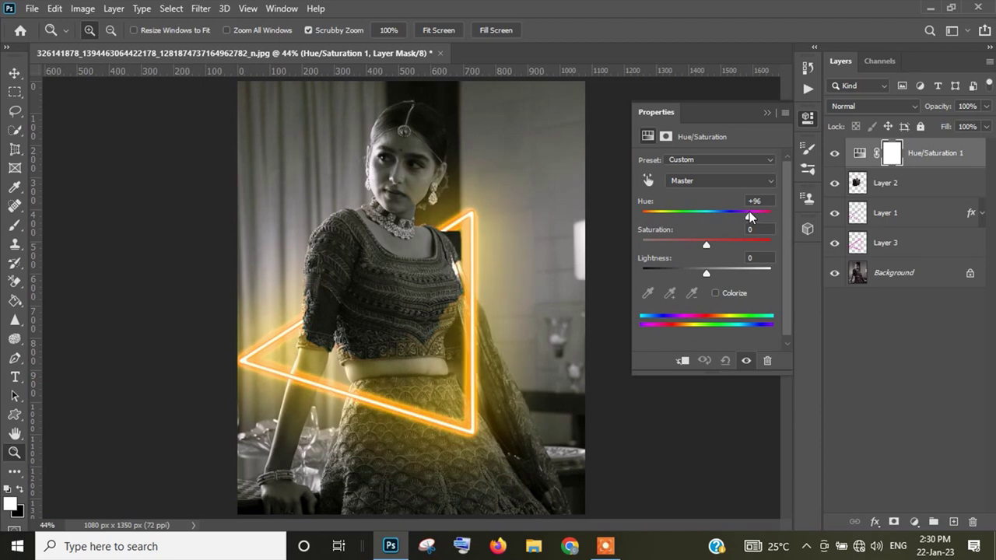
mouse_move(706, 245)
mouse_down()
mouse_move(752, 245)
mouse_move(712, 248)
mouse_move(728, 247)
mouse_up()
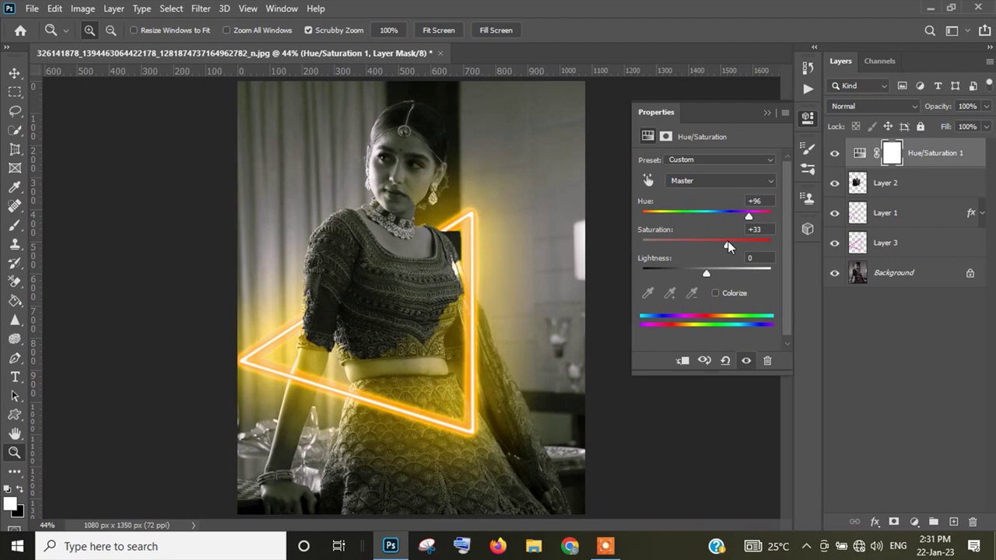
mouse_move(728, 247)
mouse_down()
mouse_move(833, 249)
mouse_move(732, 249)
mouse_up()
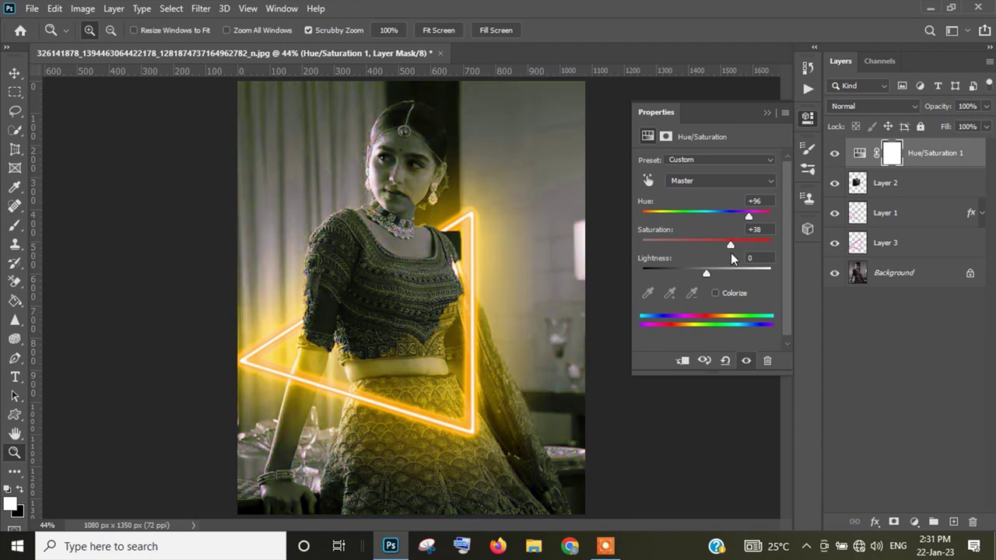
drag(731, 258, 740, 257)
Settle on Hue +28 and Saturation +42 for a pink glow and close Properties.
mouse_move(749, 216)
mouse_down()
mouse_move(762, 216)
mouse_move(632, 232)
mouse_move(737, 223)
mouse_move(730, 247)
mouse_move(703, 249)
mouse_move(767, 248)
mouse_move(720, 248)
mouse_up()
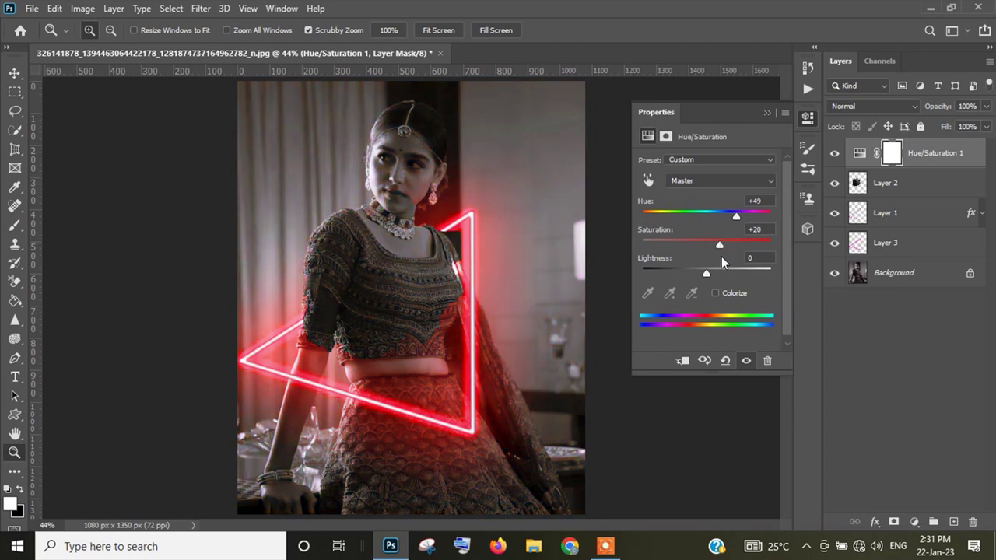
drag(737, 216, 725, 215)
drag(719, 244, 734, 245)
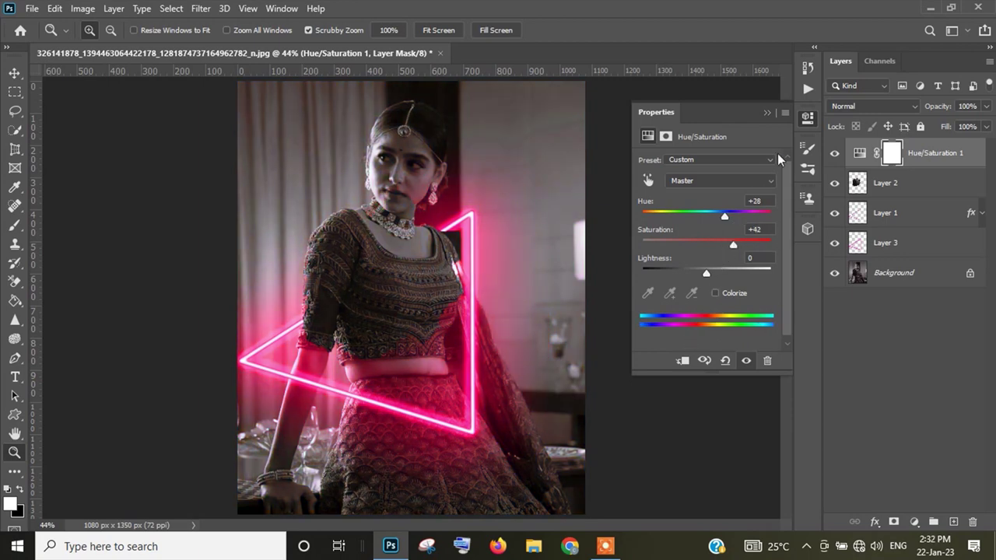
click(767, 113)
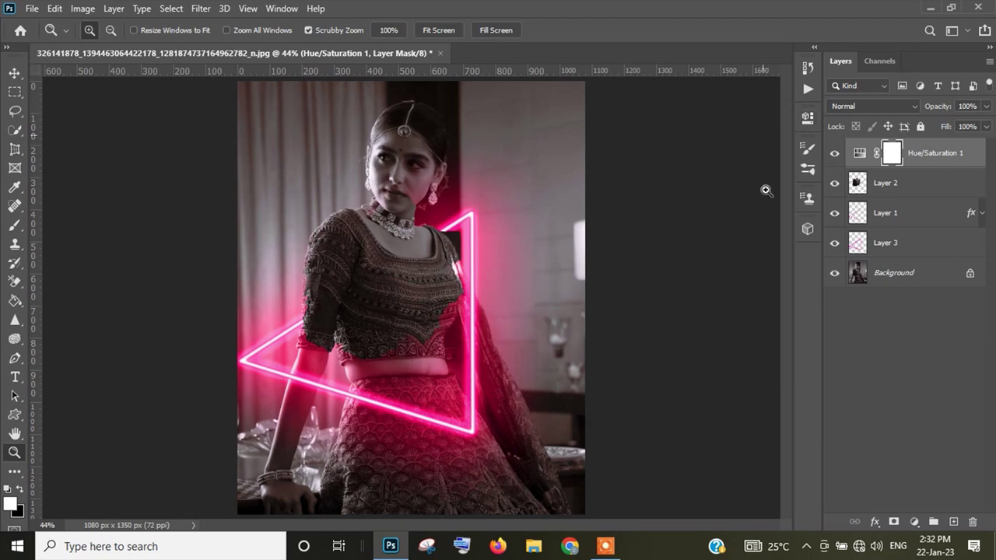
right_click(912, 352)
Raise This Layer's Blend If black point in the Hue/Saturation layer's Blending Options.
click(831, 22)
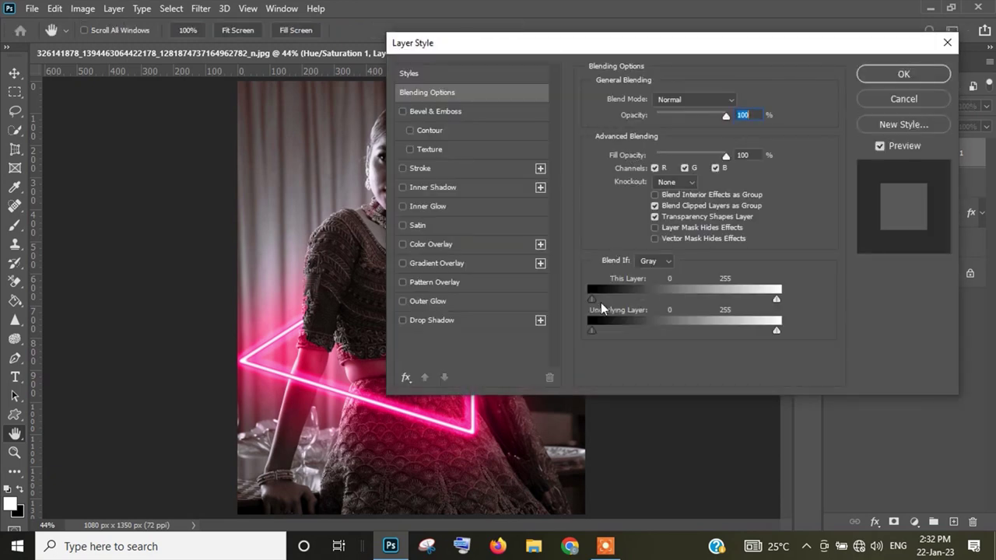
drag(596, 301, 596, 301)
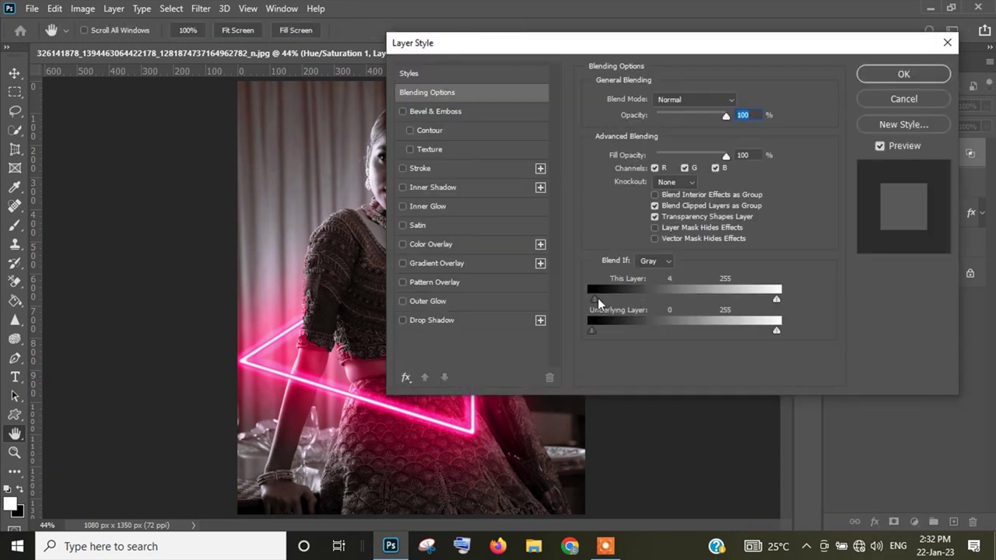
drag(632, 310, 781, 292)
mouse_move(719, 51)
mouse_down()
mouse_move(871, 312)
mouse_move(848, 301)
mouse_move(881, 20)
mouse_up()
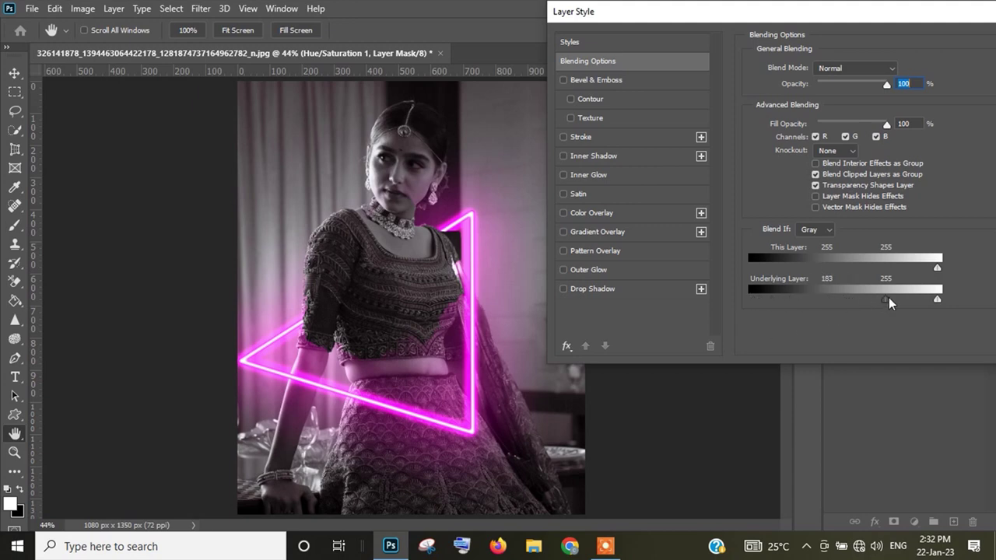
Set Underlying Layer to 98/255, split This Layer's white point, and confirm.
drag(888, 298, 825, 298)
drag(938, 268, 942, 268)
drag(812, 265, 816, 268)
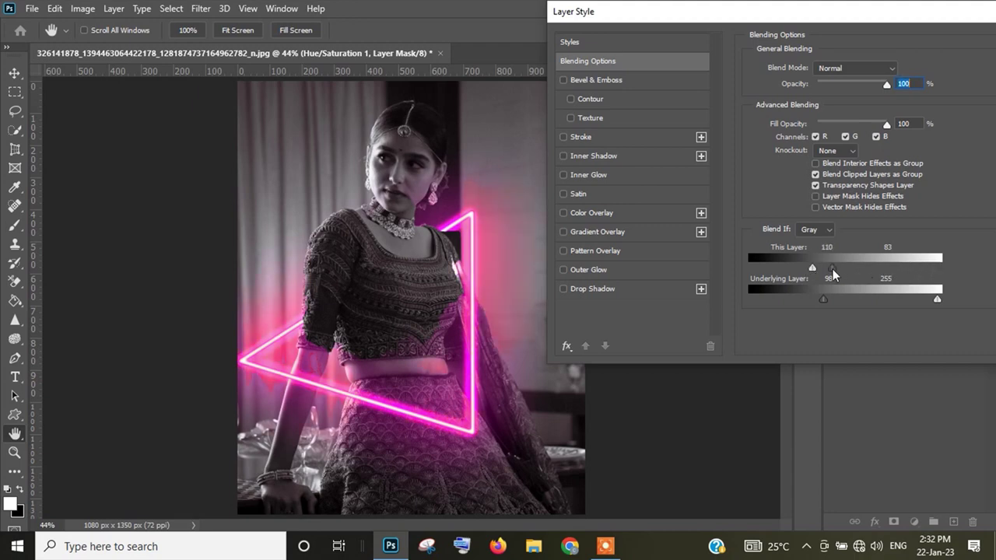
drag(911, 267, 945, 263)
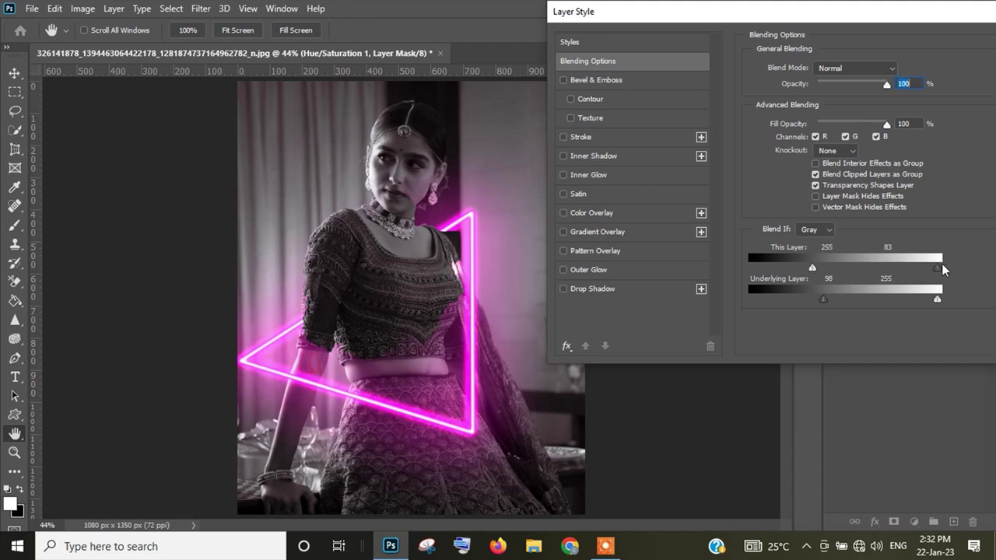
mouse_move(809, 268)
mouse_down()
mouse_move(851, 267)
mouse_move(757, 267)
mouse_up()
drag(875, 17, 542, 107)
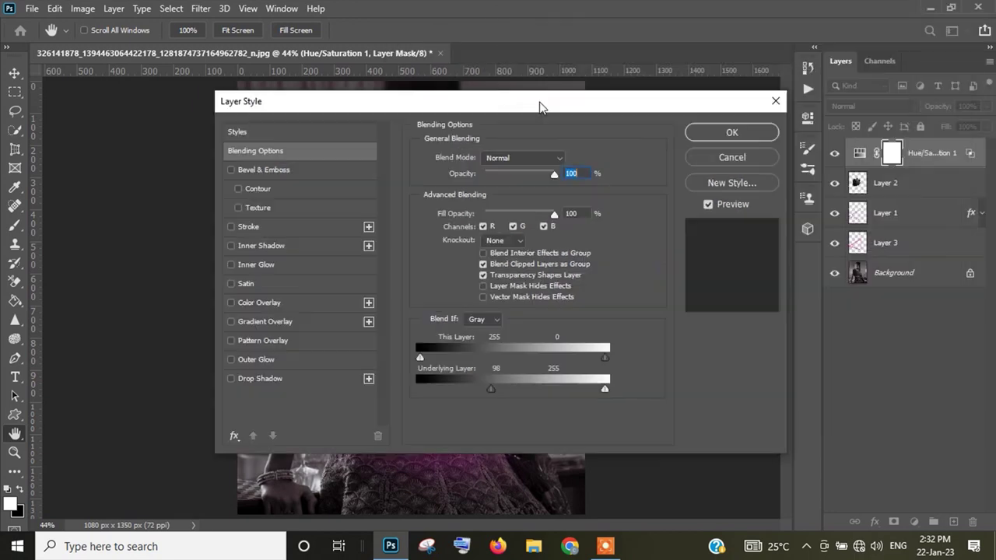
key(z)
click(744, 135)
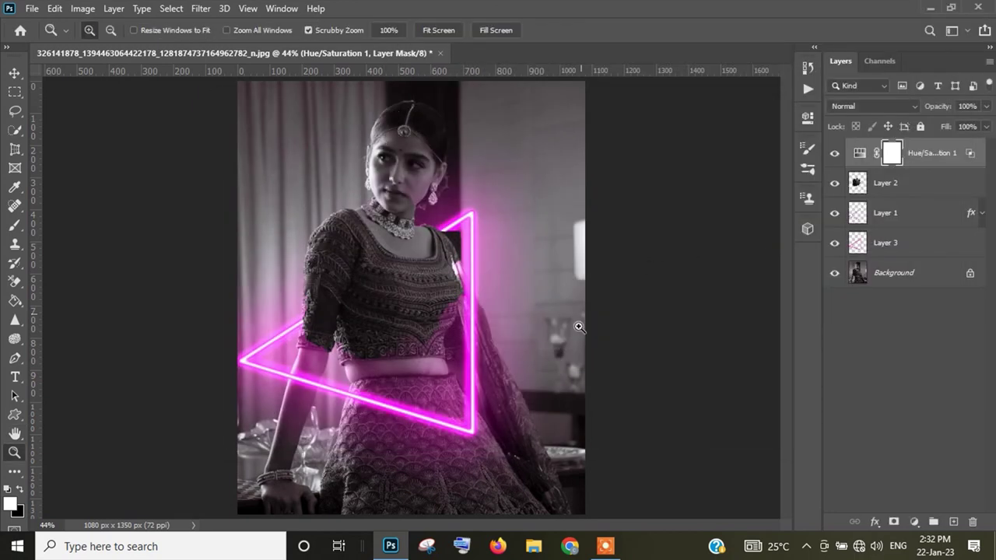